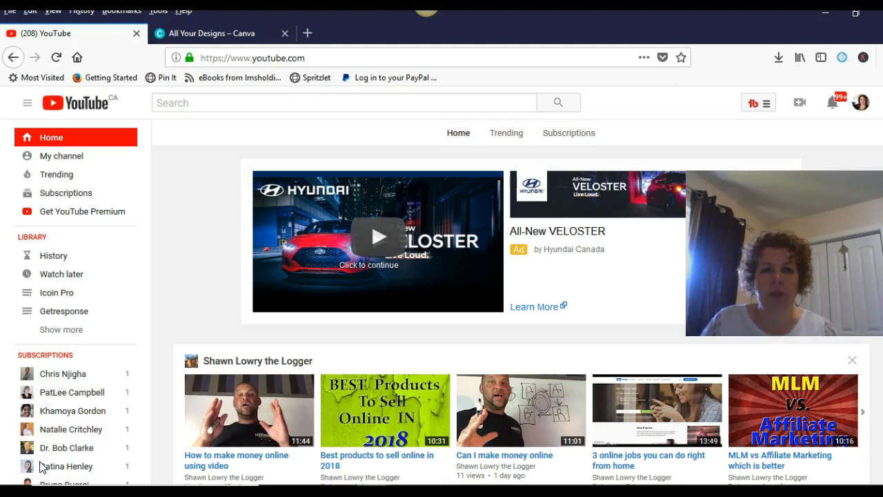
- Open the user's own YouTube channel page and go to its Video Manager
{"action": "left_click", "coordinate": [47, 470]}
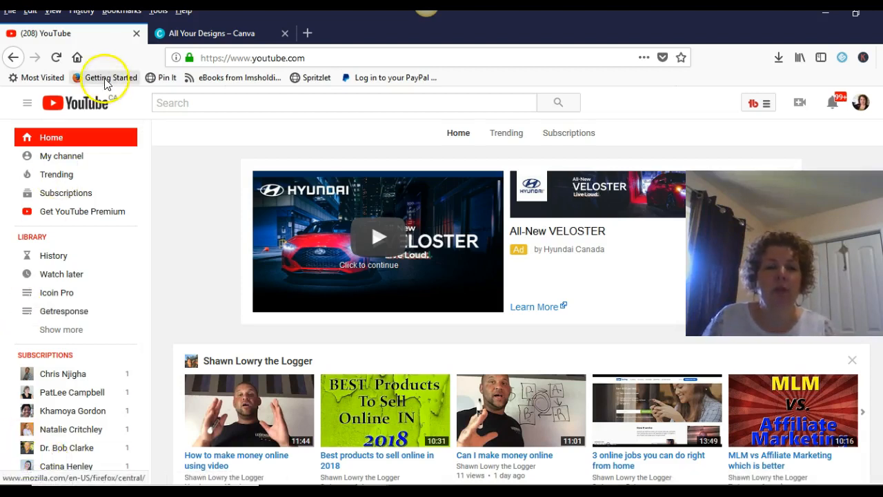
{"action": "left_click", "coordinate": [60, 165]}
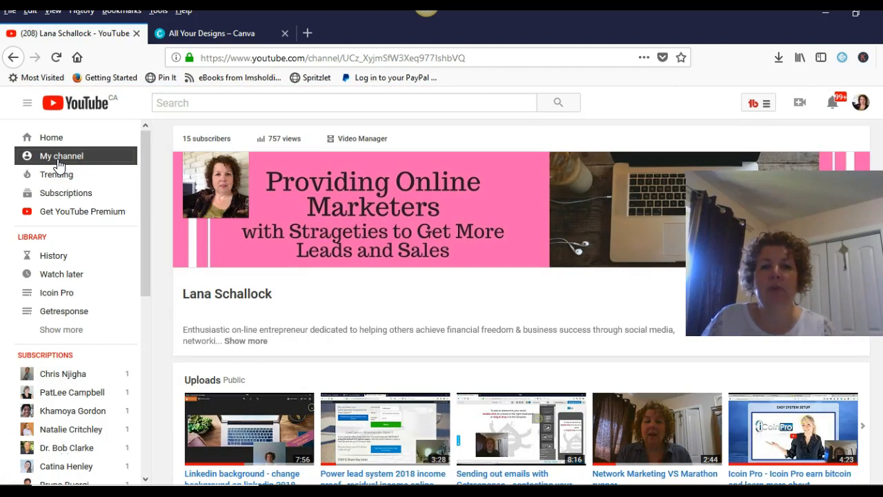
{"action": "left_click", "coordinate": [368, 144]}
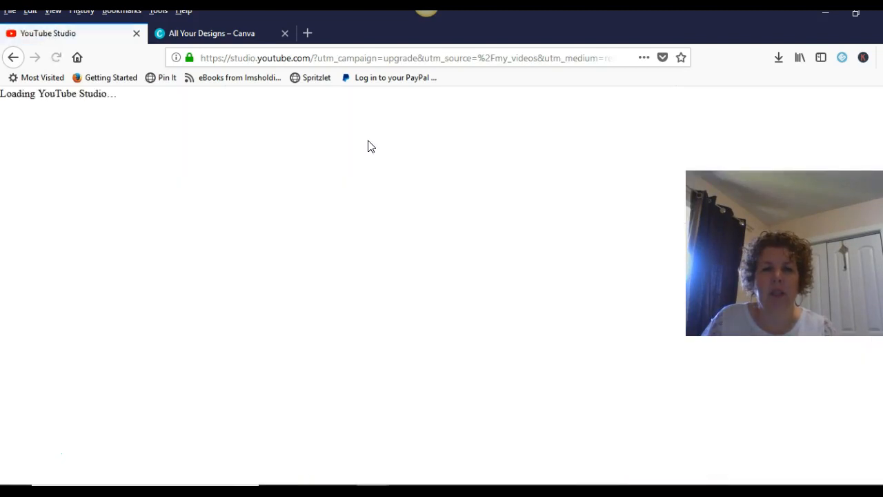
- Switch from the YouTube Studio beta to Creator Studio Classic
{"action": "left_click", "coordinate": [331, 205]}
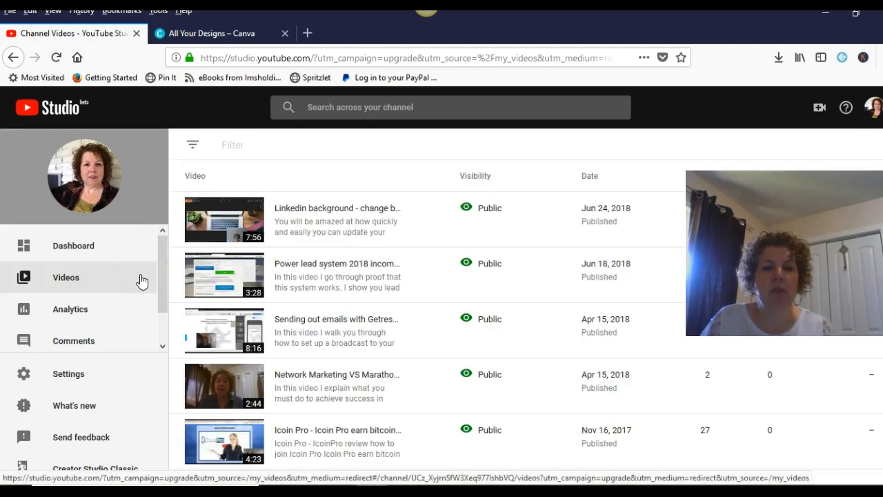
{"action": "left_click", "coordinate": [136, 314]}
{"action": "scroll", "coordinate": [136, 314], "scroll_direction": "down", "scroll_amount": 1}
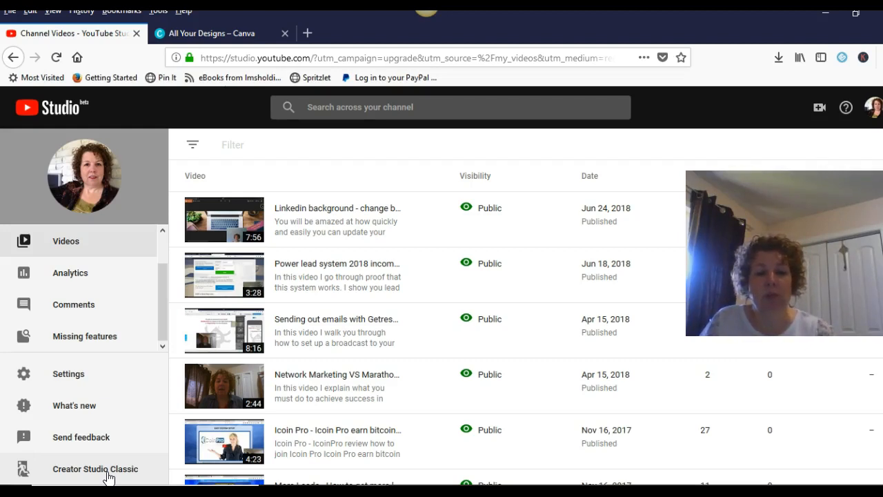
{"action": "left_click", "coordinate": [108, 477]}
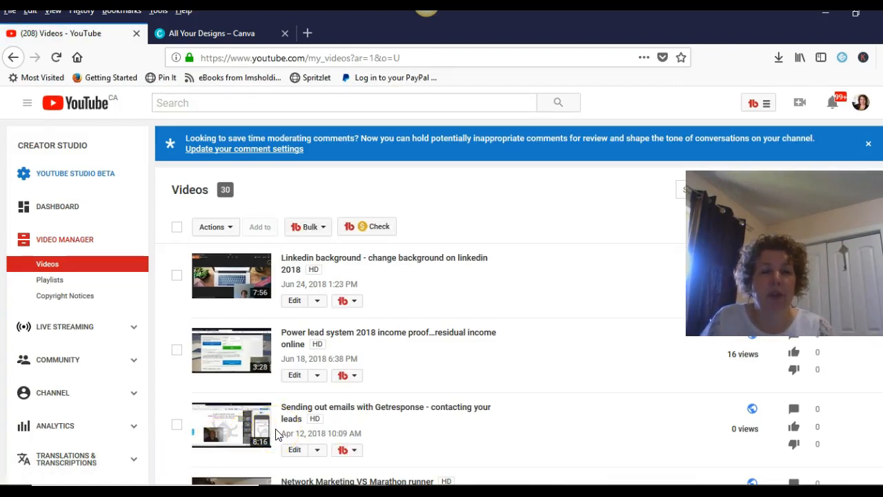
- Show the channel's playlists and look through the existing ones
{"action": "left_click", "coordinate": [61, 283]}
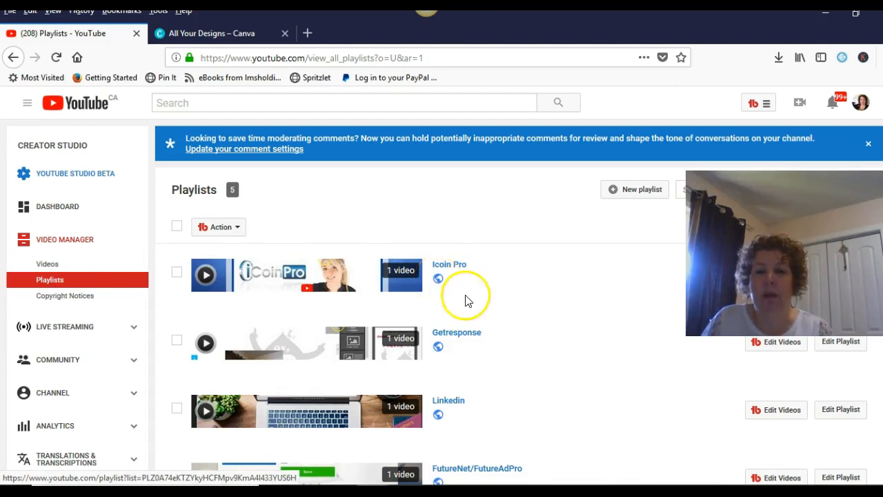
{"action": "scroll", "coordinate": [476, 310], "scroll_direction": "down", "scroll_amount": 2}
{"action": "scroll", "coordinate": [476, 310], "scroll_direction": "down", "scroll_amount": 3}
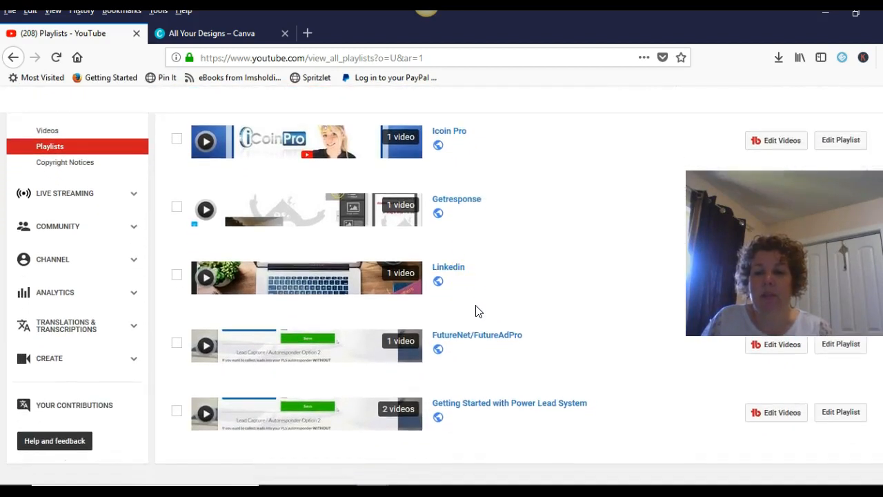
{"action": "left_click", "coordinate": [467, 294]}
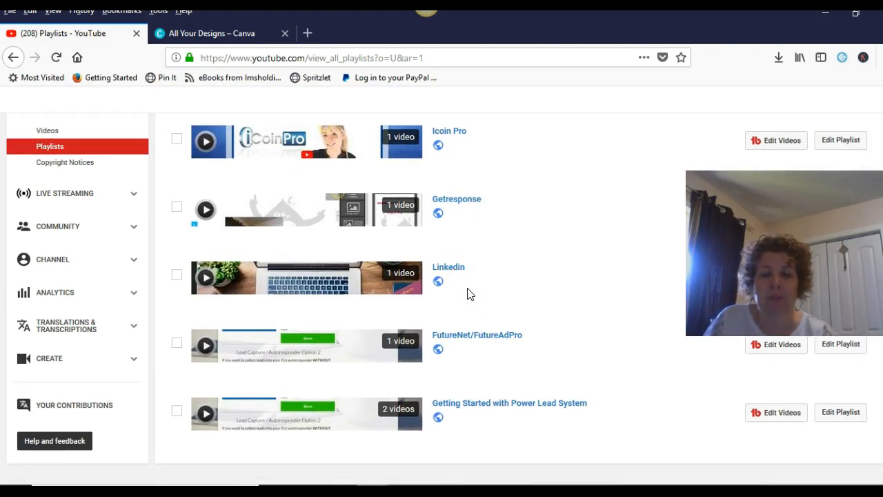
{"action": "scroll", "coordinate": [468, 294], "scroll_direction": "up", "scroll_amount": 3}
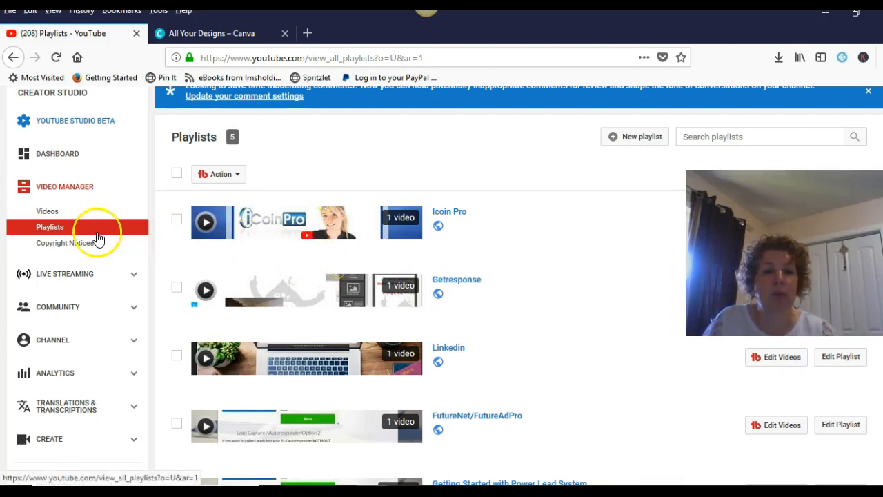
- Return to the video list, select the "More Leads - How to get more leads for your business" video and bring up the playlist choices
{"action": "left_click", "coordinate": [44, 217]}
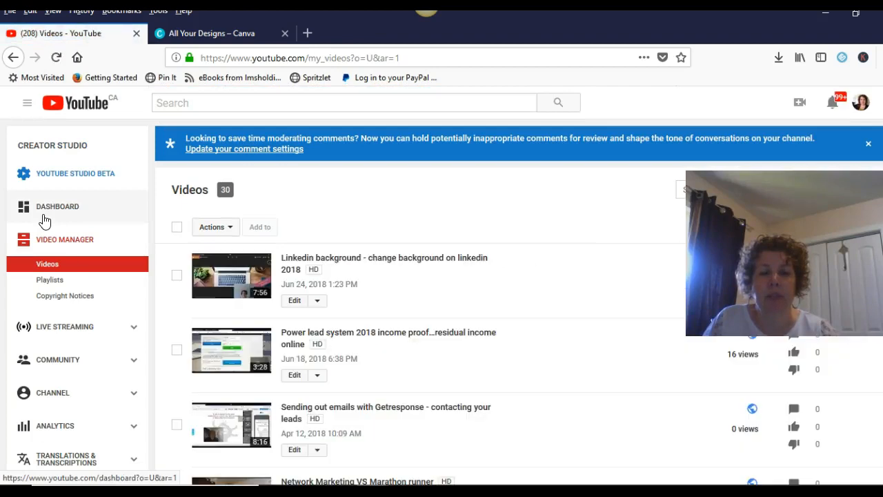
{"action": "left_click", "coordinate": [195, 256]}
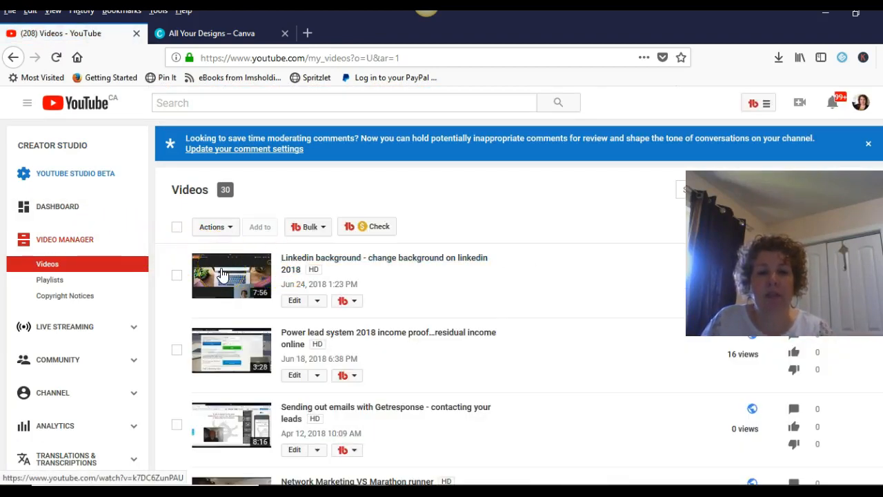
{"action": "scroll", "coordinate": [223, 273], "scroll_direction": "down", "scroll_amount": 1}
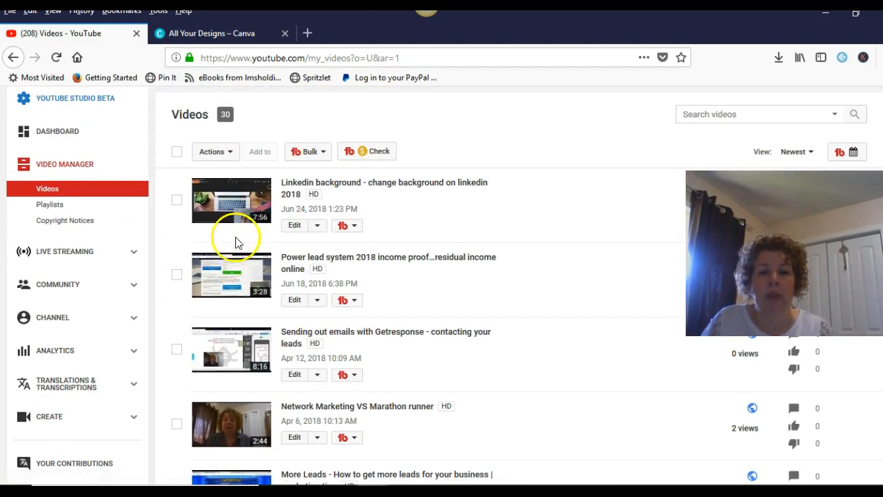
{"action": "scroll", "coordinate": [222, 264], "scroll_direction": "down", "scroll_amount": 3}
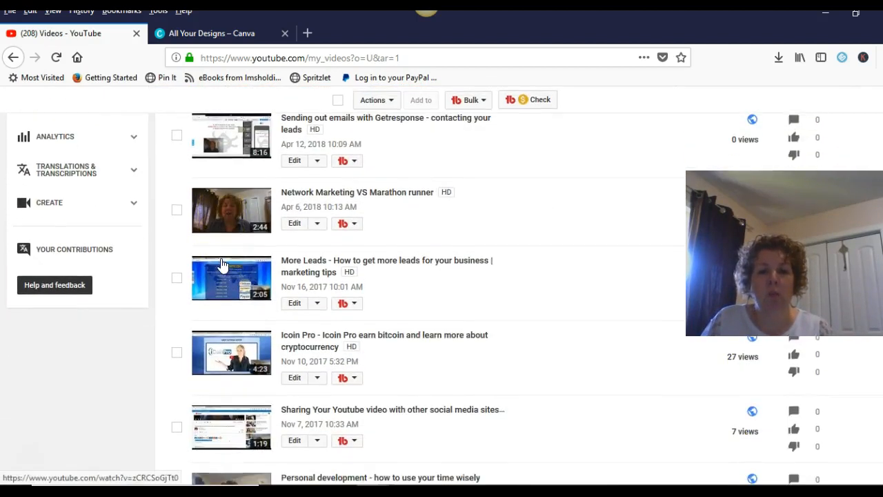
{"action": "scroll", "coordinate": [222, 264], "scroll_direction": "down", "scroll_amount": 1}
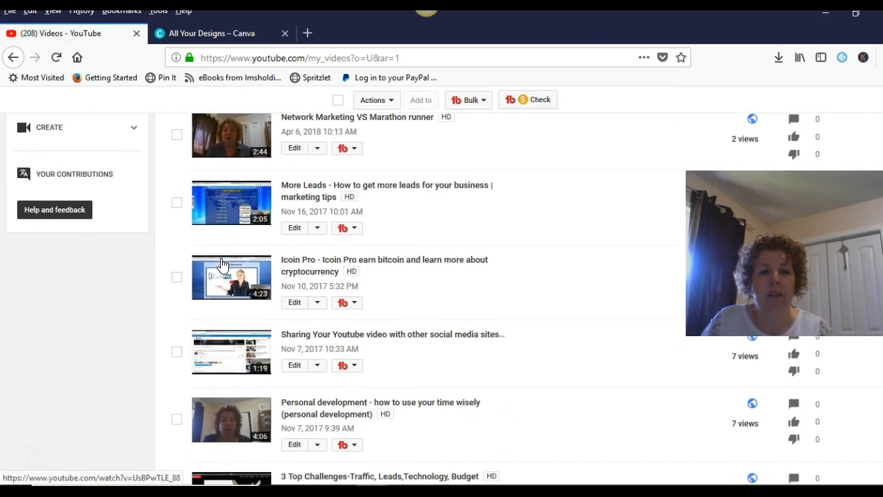
{"action": "left_click", "coordinate": [177, 203]}
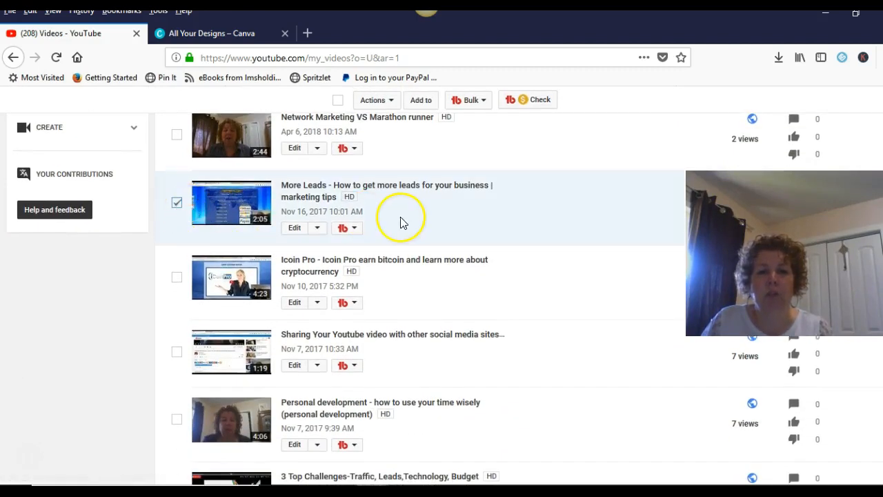
{"action": "scroll", "coordinate": [400, 223], "scroll_direction": "up", "scroll_amount": 3}
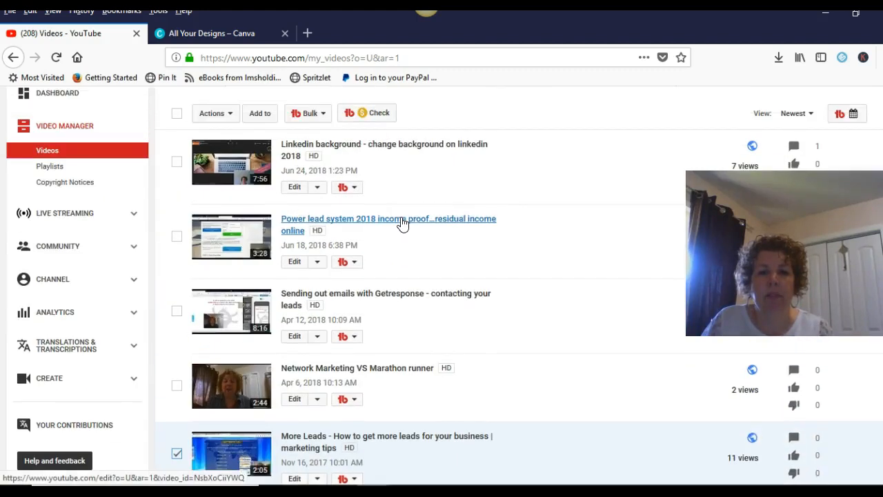
{"action": "scroll", "coordinate": [402, 223], "scroll_direction": "up", "scroll_amount": 2}
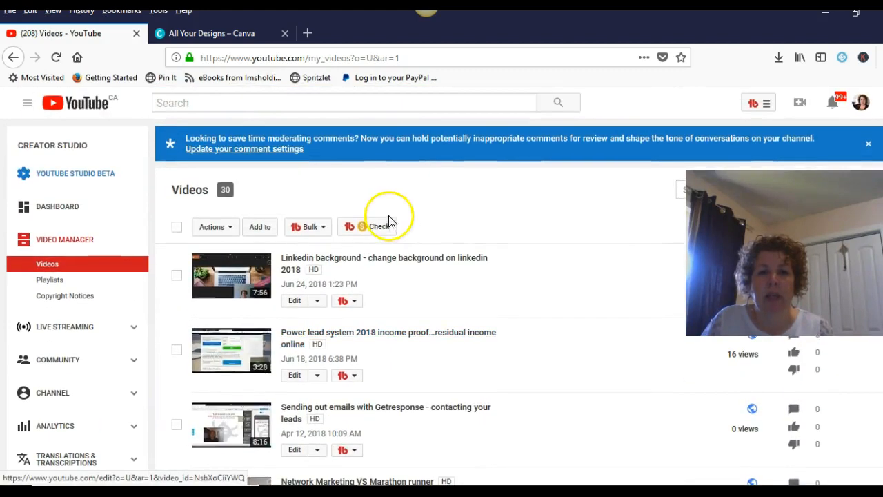
{"action": "left_click", "coordinate": [266, 228]}
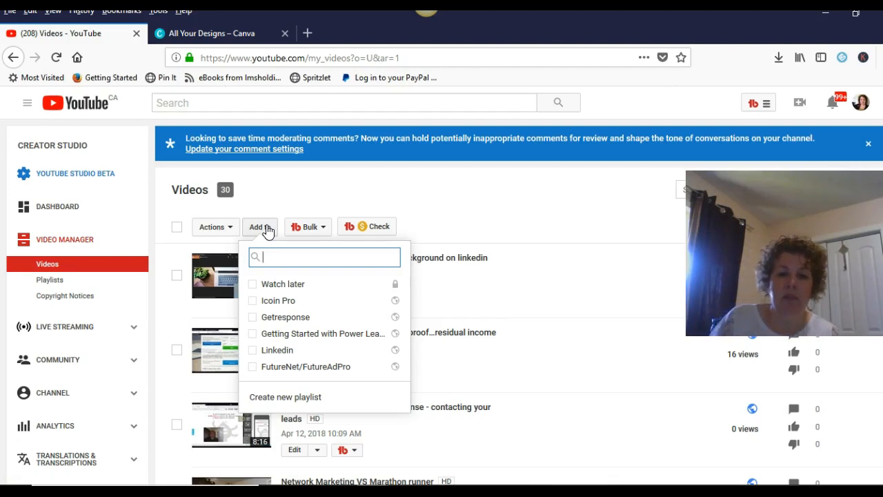
{"action": "type", "text": "Ex"}
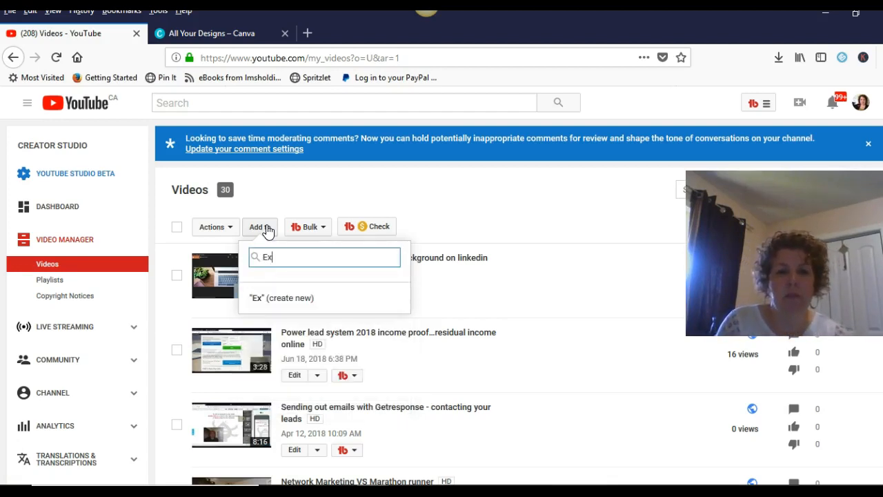
{"action": "type", "text": "ample"}
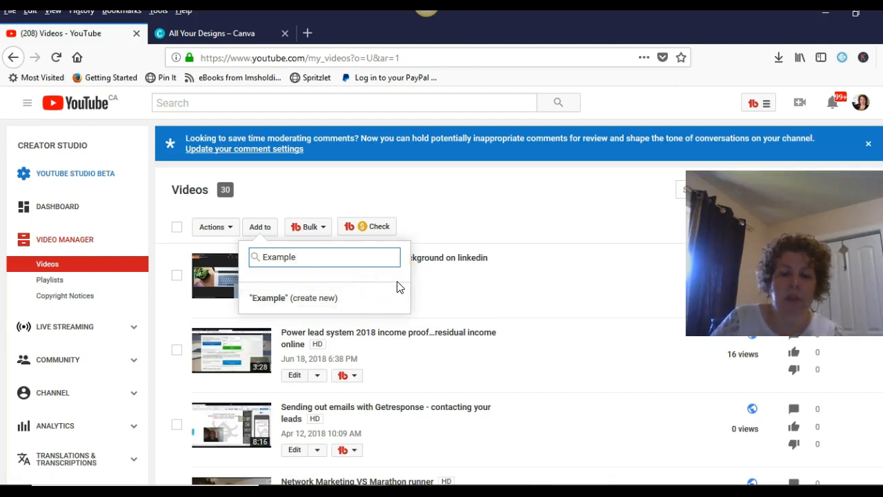
{"action": "key", "text": "BackSpace"}
{"action": "key", "text": "BackSpace"}
{"action": "key", "text": "BackSpace"}
{"action": "key", "text": "BackSpace"}
{"action": "key", "text": "BackSpace"}
{"action": "key", "text": "BackSpace"}
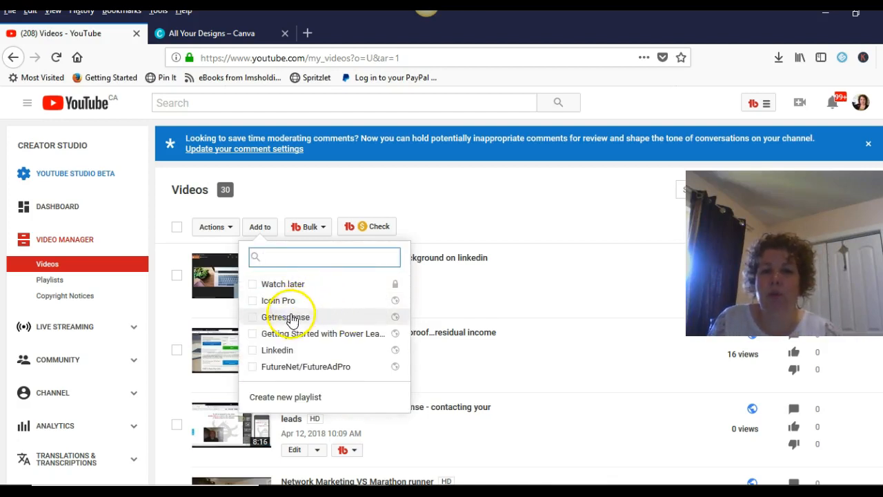
- Add the selected video to the playlist "Getting Started with Power Lead System" and close the playlist choices
{"action": "left_click", "coordinate": [253, 336]}
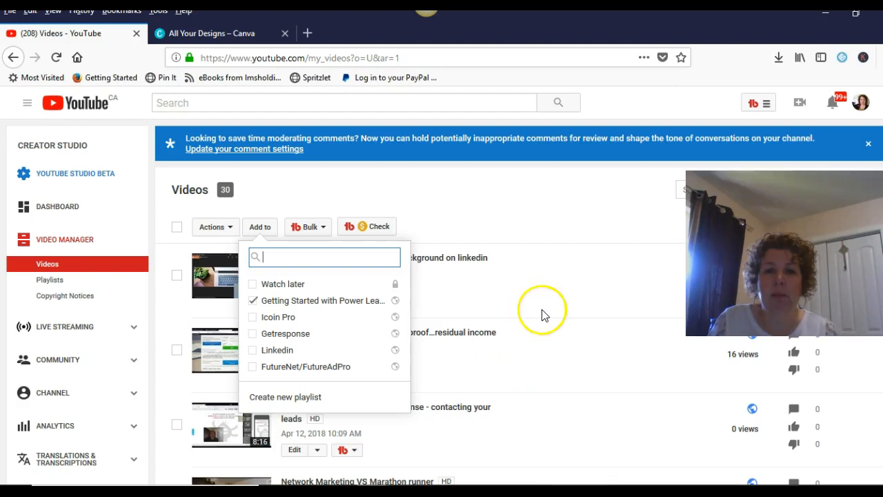
{"action": "left_click", "coordinate": [500, 205]}
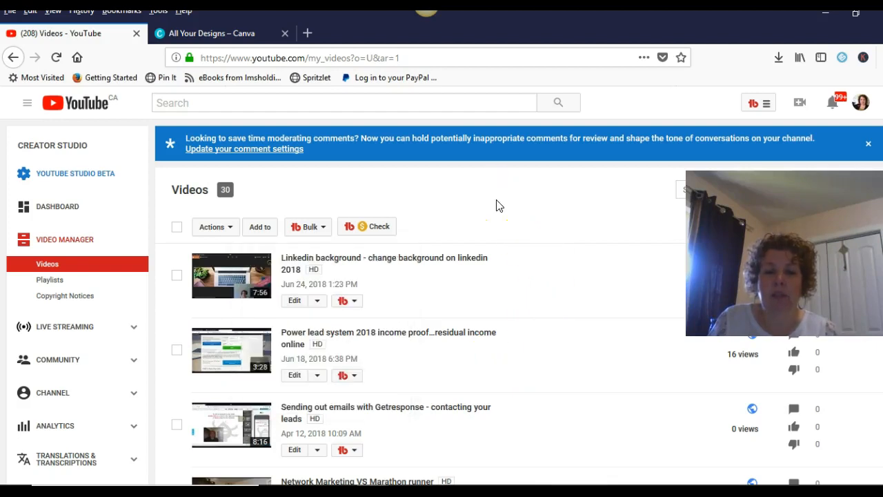
- Open the "Getting Started with Power Lead System" playlist and check which videos it contains
{"action": "left_click", "coordinate": [46, 283]}
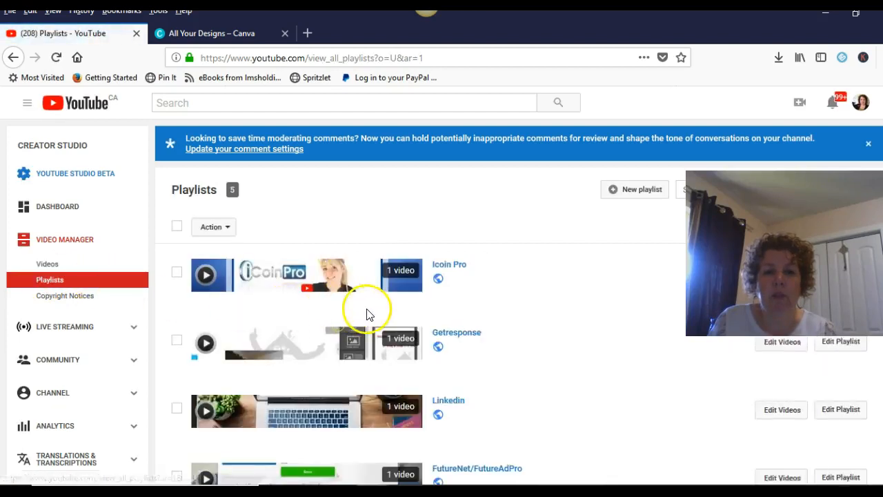
{"action": "scroll", "coordinate": [364, 306], "scroll_direction": "down", "scroll_amount": 2}
{"action": "scroll", "coordinate": [368, 314], "scroll_direction": "down", "scroll_amount": 2}
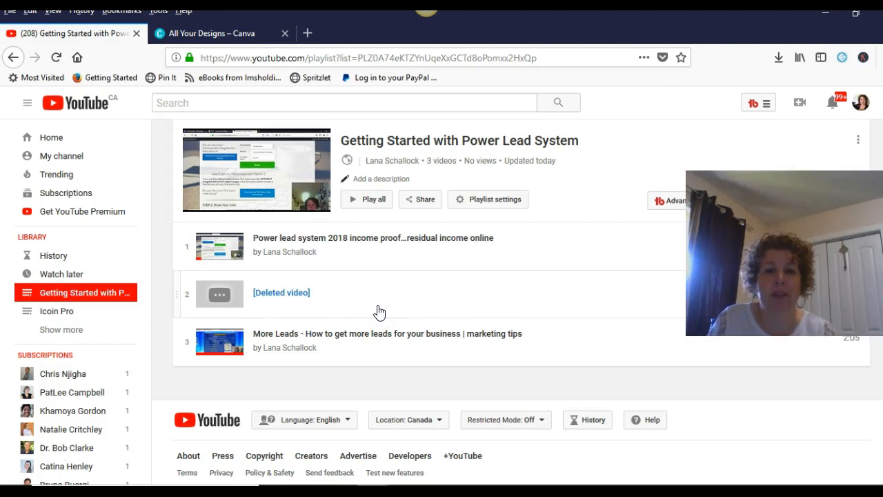
{"action": "left_click", "coordinate": [286, 302]}
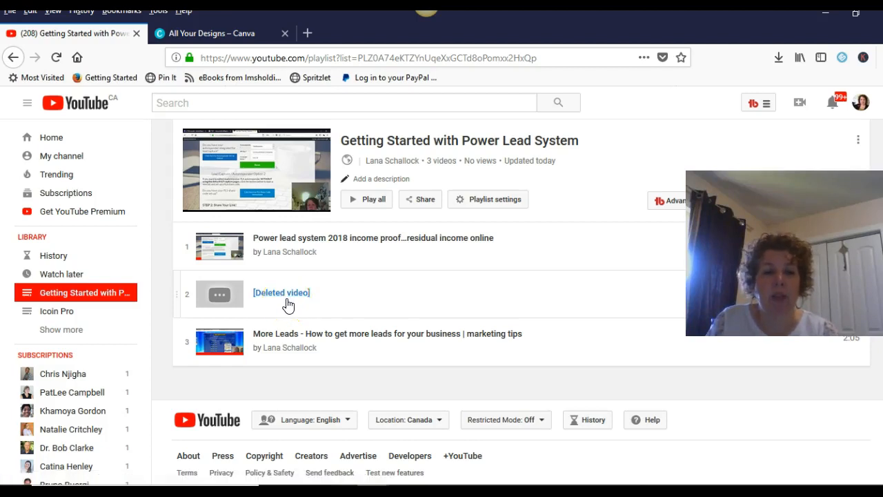
{"action": "left_click", "coordinate": [285, 297]}
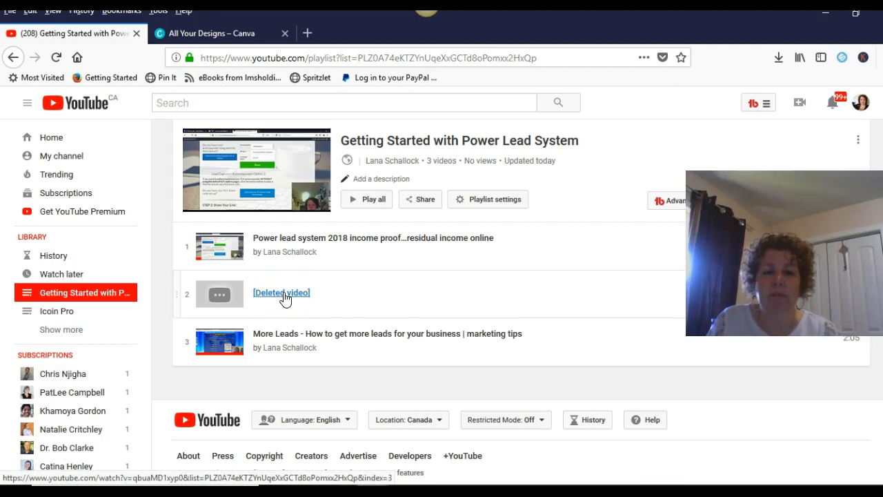
{"action": "left_click", "coordinate": [88, 295]}
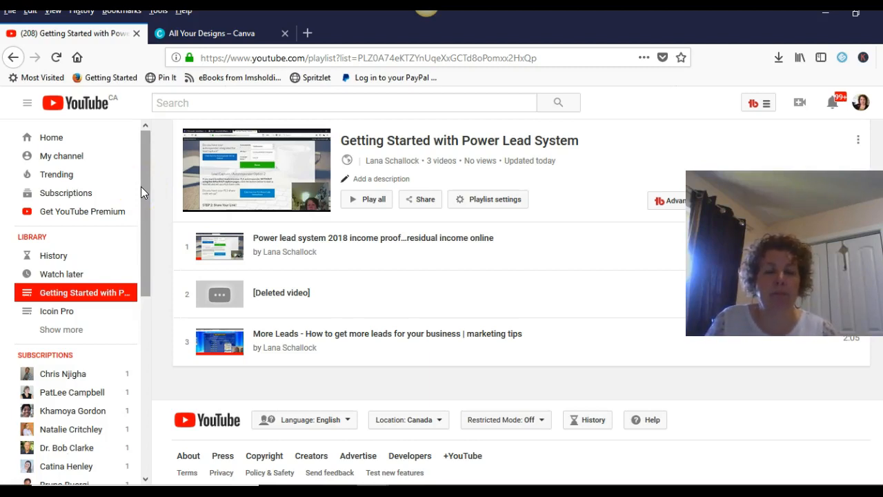
- Switch to Canva and create a new design with custom dimensions of 1280 × 720 px
{"action": "left_click", "coordinate": [215, 37]}
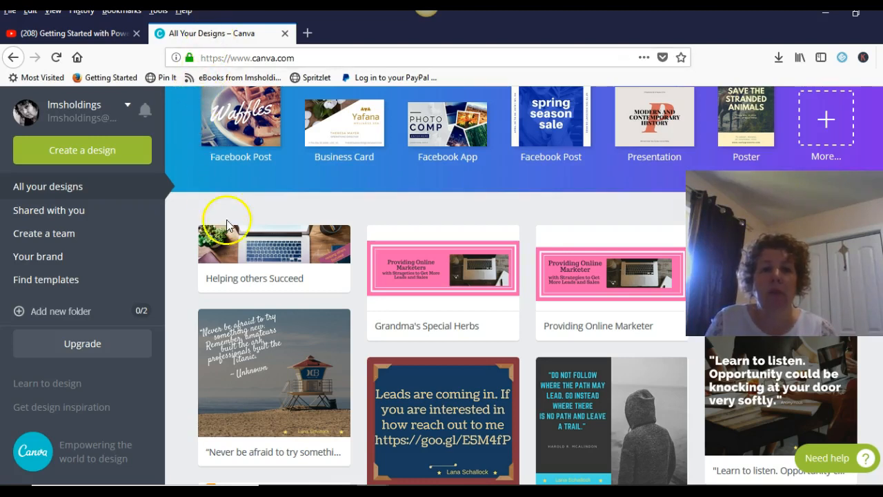
{"action": "scroll", "coordinate": [226, 221], "scroll_direction": "up", "scroll_amount": 2}
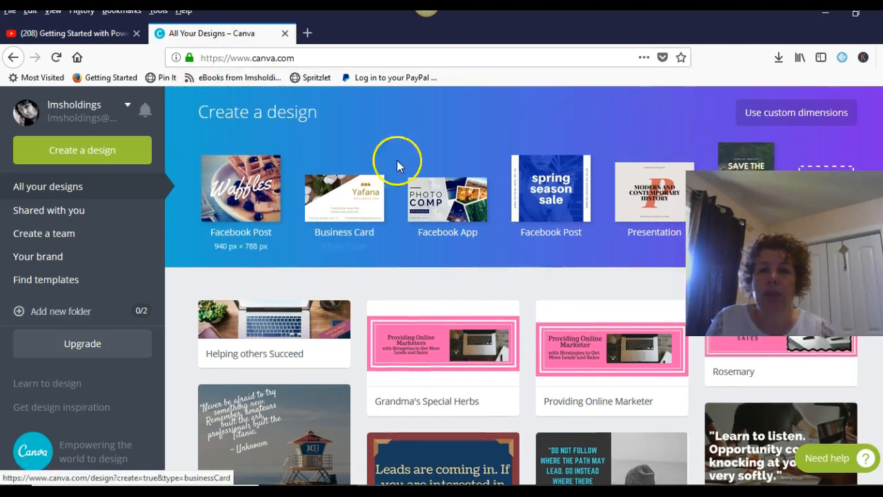
{"action": "left_click", "coordinate": [787, 113]}
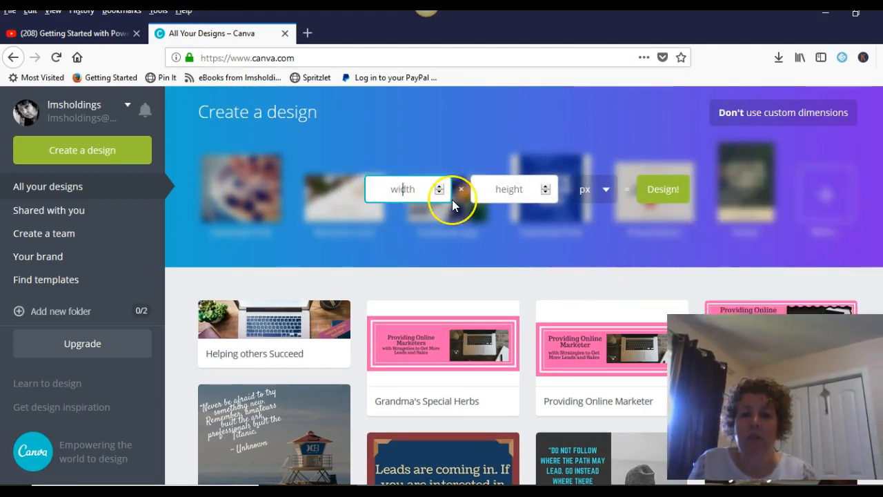
{"action": "type", "text": "1280"}
{"action": "key", "text": "Tab"}
{"action": "type", "text": "720"}
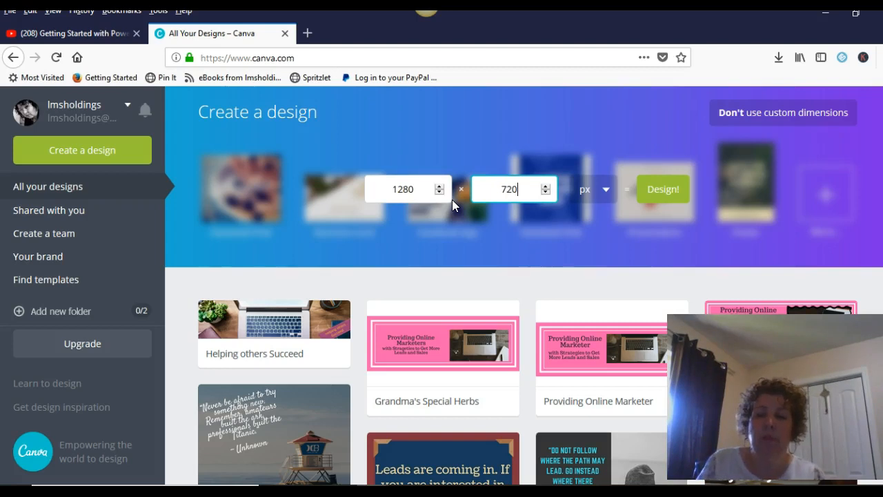
{"action": "left_click", "coordinate": [671, 188]}
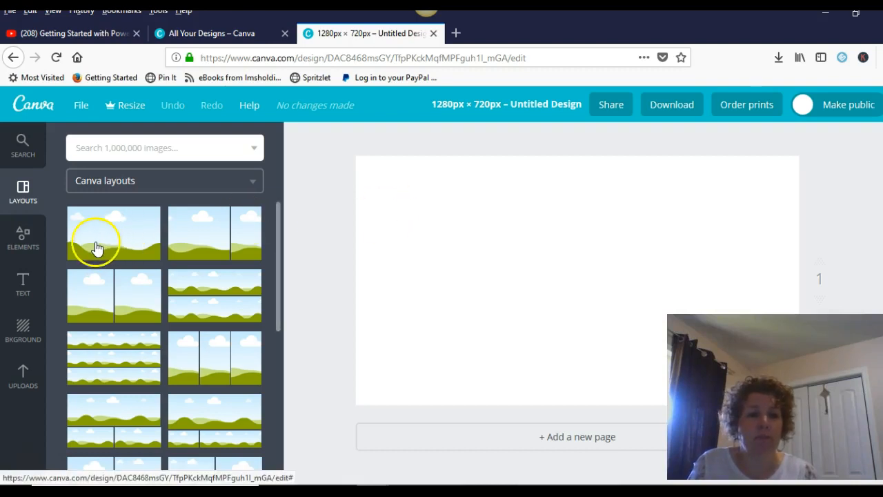
- Add the free outlined frame shape with notched corners and a dot in each corner to the blank page
{"action": "left_click", "coordinate": [28, 249]}
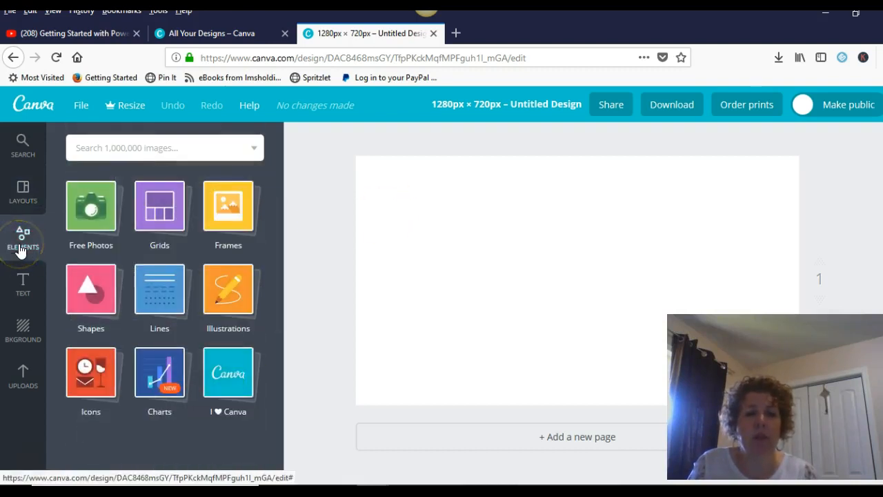
{"action": "left_click", "coordinate": [91, 299]}
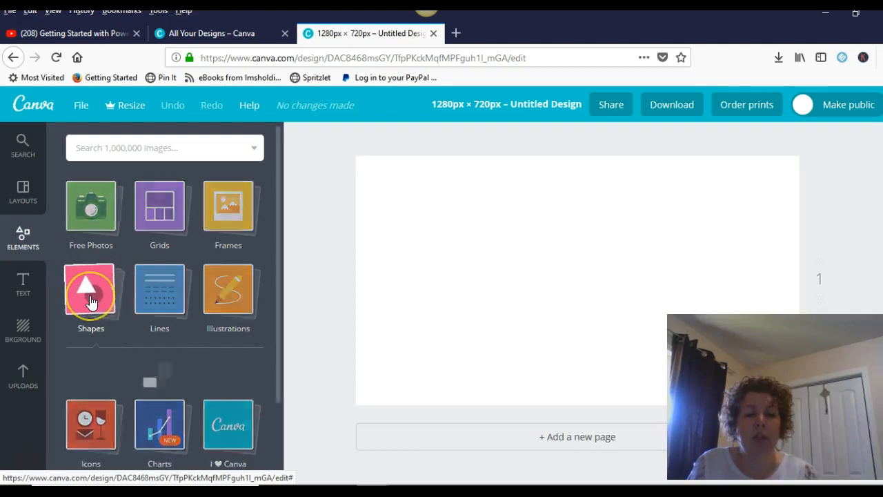
{"action": "scroll", "coordinate": [93, 302], "scroll_direction": "down", "scroll_amount": 4}
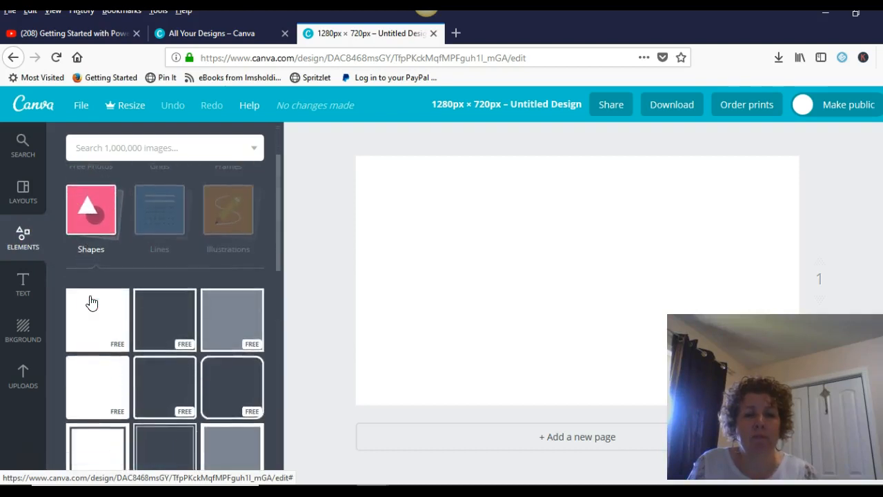
{"action": "scroll", "coordinate": [92, 302], "scroll_direction": "down", "scroll_amount": 3}
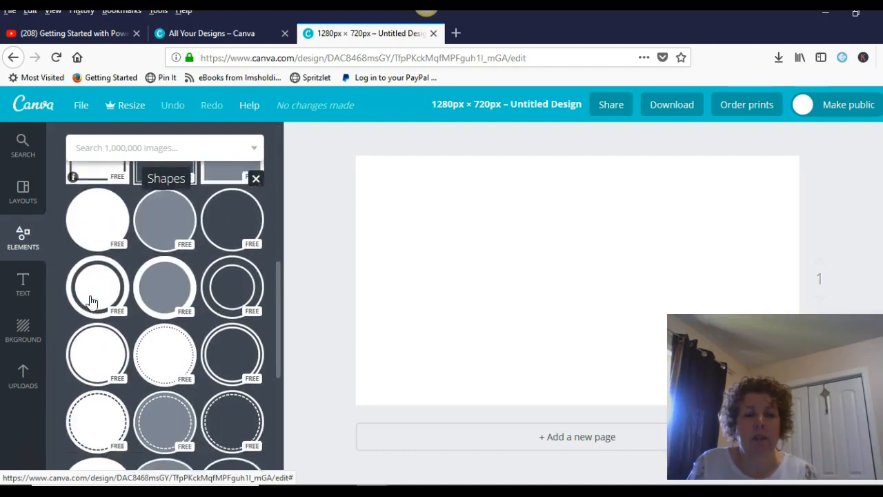
{"action": "scroll", "coordinate": [91, 301], "scroll_direction": "down", "scroll_amount": 8}
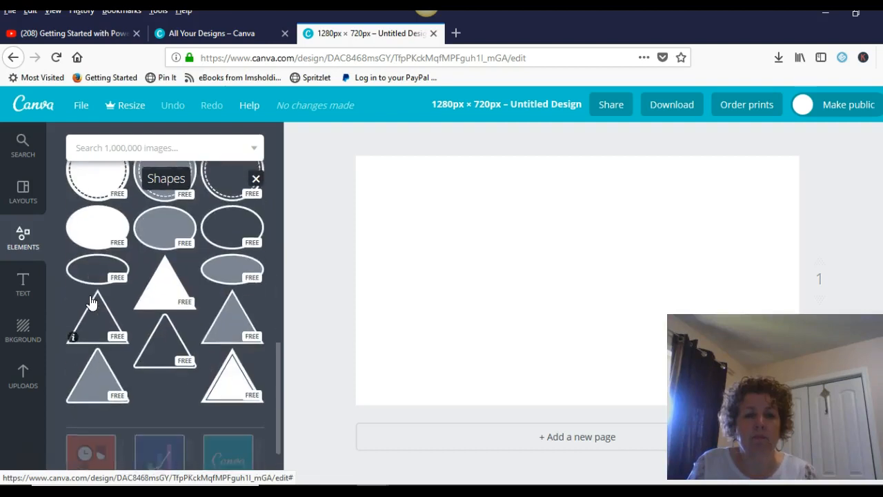
{"action": "scroll", "coordinate": [92, 303], "scroll_direction": "up", "scroll_amount": 15}
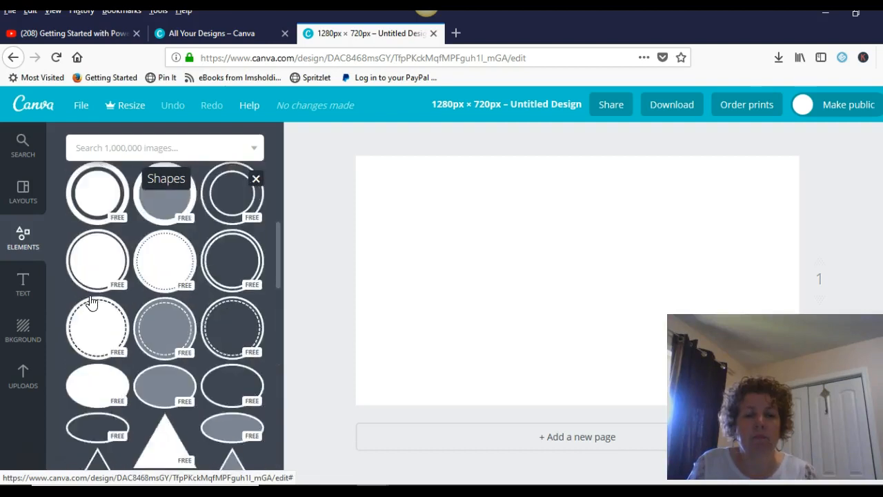
{"action": "scroll", "coordinate": [92, 302], "scroll_direction": "down", "scroll_amount": 18}
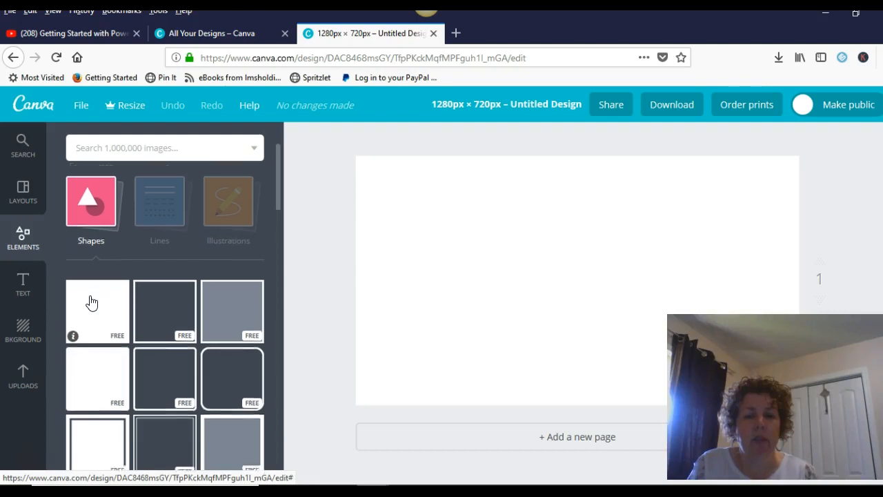
{"action": "scroll", "coordinate": [92, 303], "scroll_direction": "down", "scroll_amount": 10}
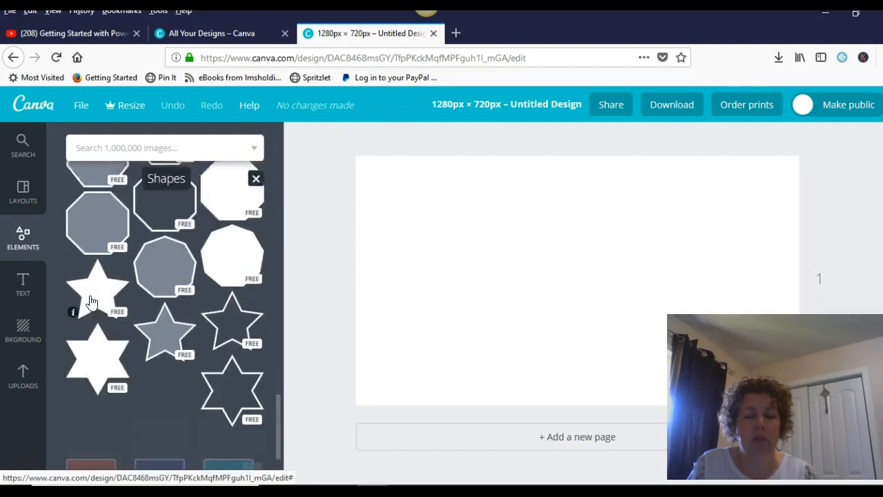
{"action": "scroll", "coordinate": [92, 303], "scroll_direction": "down", "scroll_amount": 10}
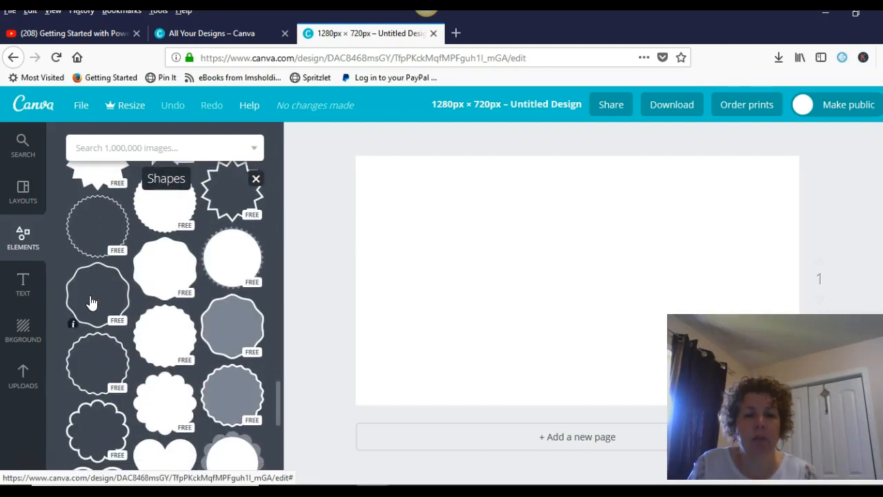
{"action": "scroll", "coordinate": [92, 302], "scroll_direction": "down", "scroll_amount": 3}
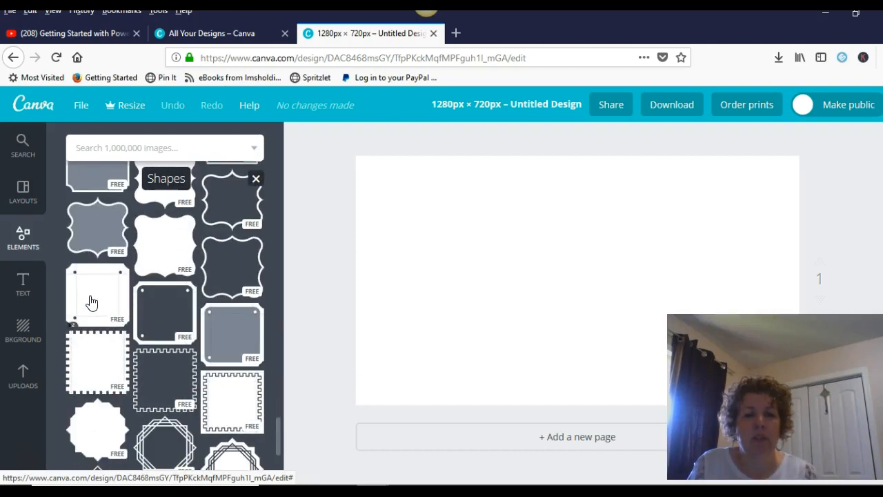
{"action": "scroll", "coordinate": [92, 302], "scroll_direction": "down", "scroll_amount": 3}
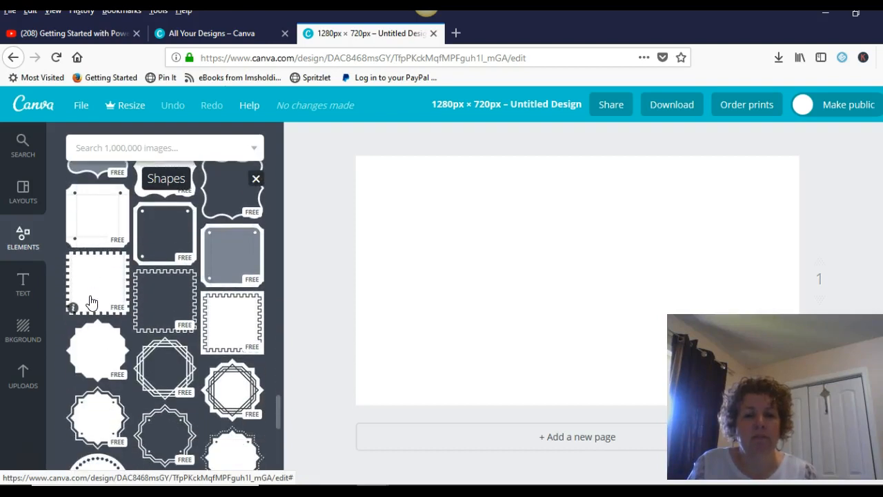
{"action": "left_click", "coordinate": [185, 238]}
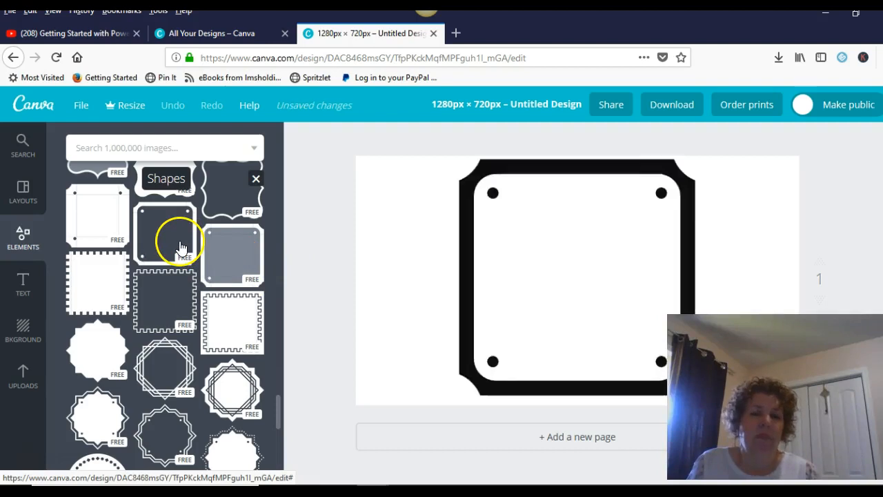
- Stretch the frame shape in width and height until it fills the whole page
{"action": "left_click_drag", "start_coordinate": [458, 397], "coordinate": [409, 395]}
{"action": "left_click_drag", "start_coordinate": [438, 292], "coordinate": [360, 292]}
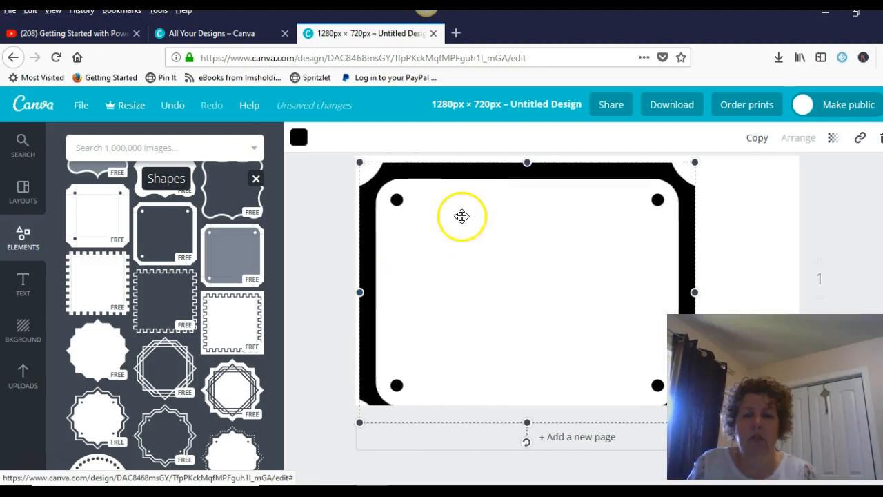
{"action": "left_click_drag", "start_coordinate": [529, 162], "coordinate": [529, 158]}
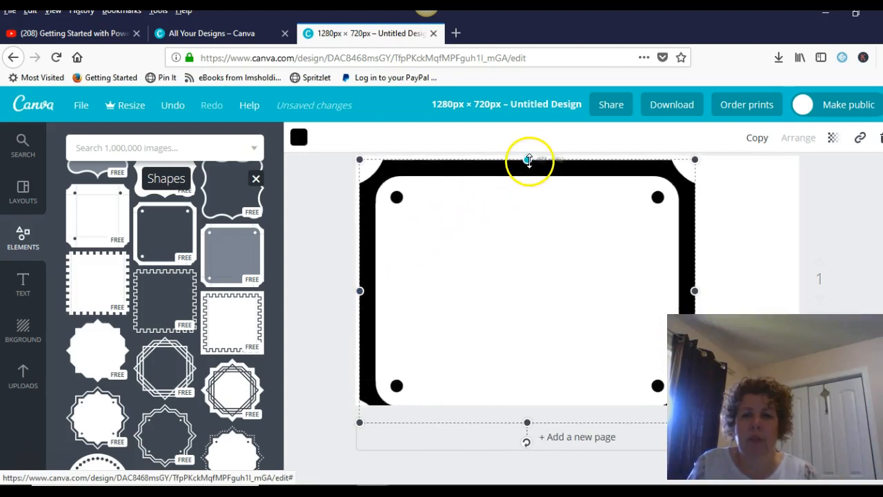
{"action": "left_click_drag", "start_coordinate": [696, 292], "coordinate": [798, 282]}
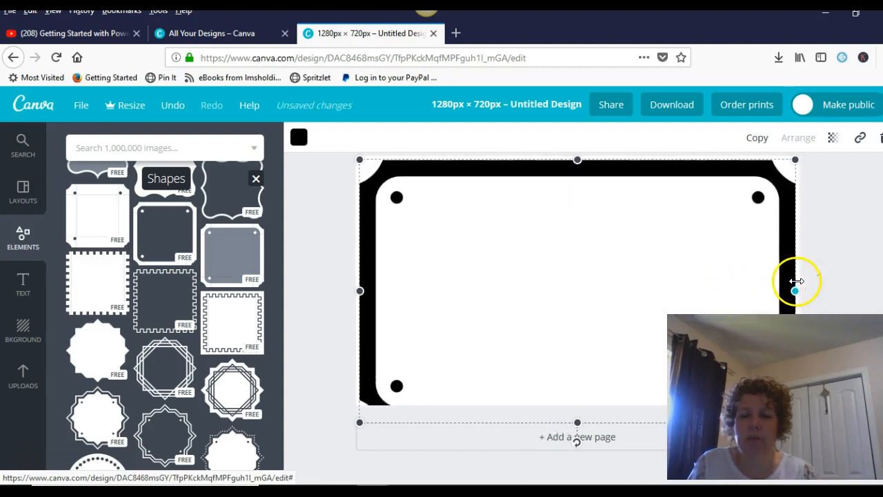
{"action": "left_click_drag", "start_coordinate": [577, 423], "coordinate": [577, 403]}
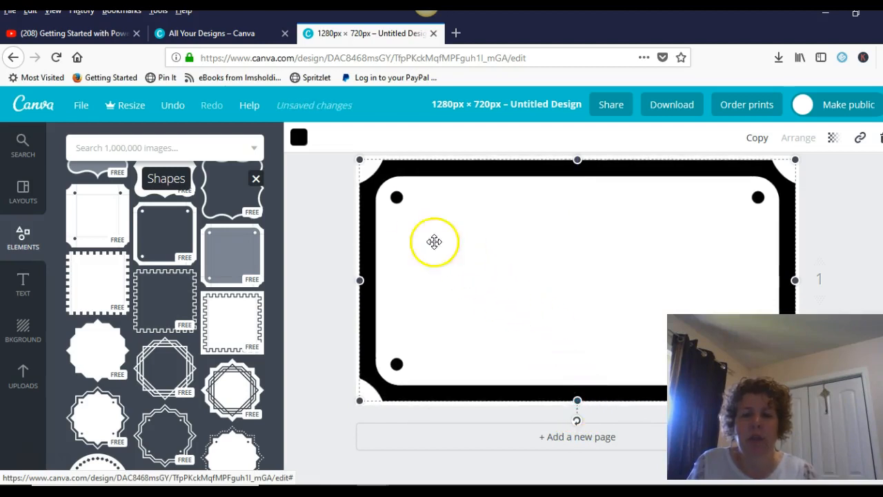
- Recolour the frame shape with a custom bright red
{"action": "left_click", "coordinate": [298, 138]}
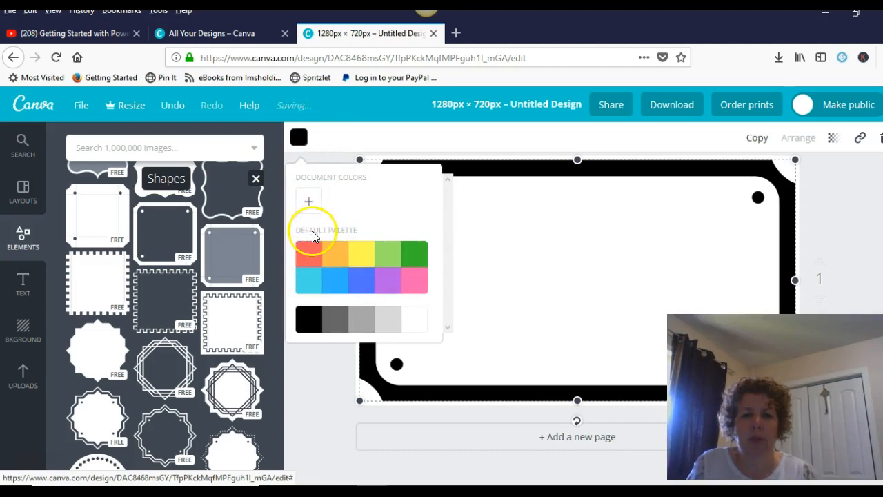
{"action": "left_click", "coordinate": [309, 202]}
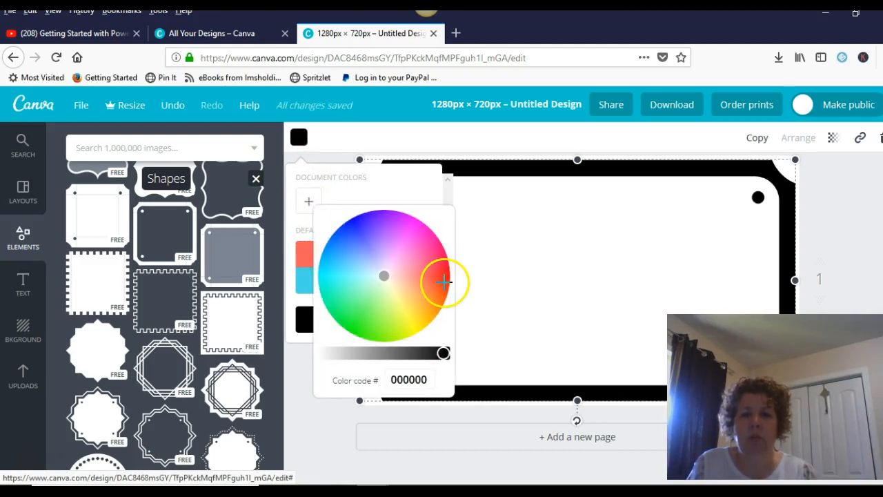
{"action": "left_click", "coordinate": [443, 282]}
{"action": "left_click", "coordinate": [341, 352]}
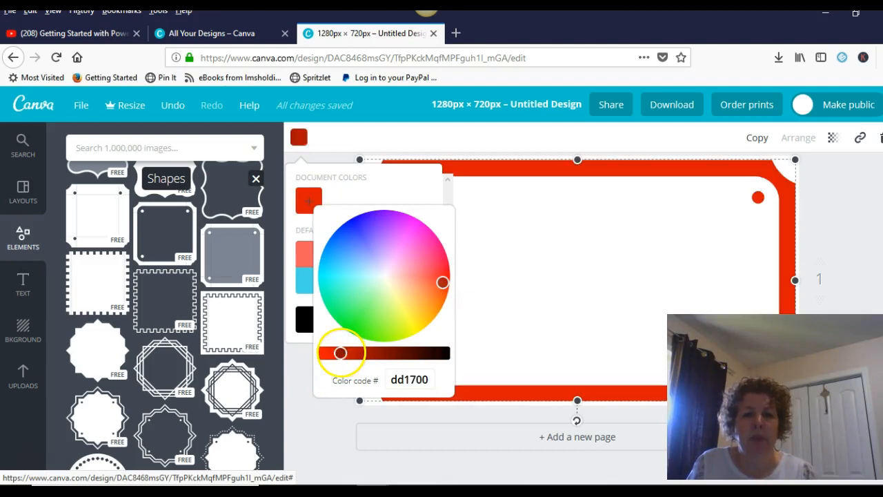
{"action": "left_click", "coordinate": [301, 417]}
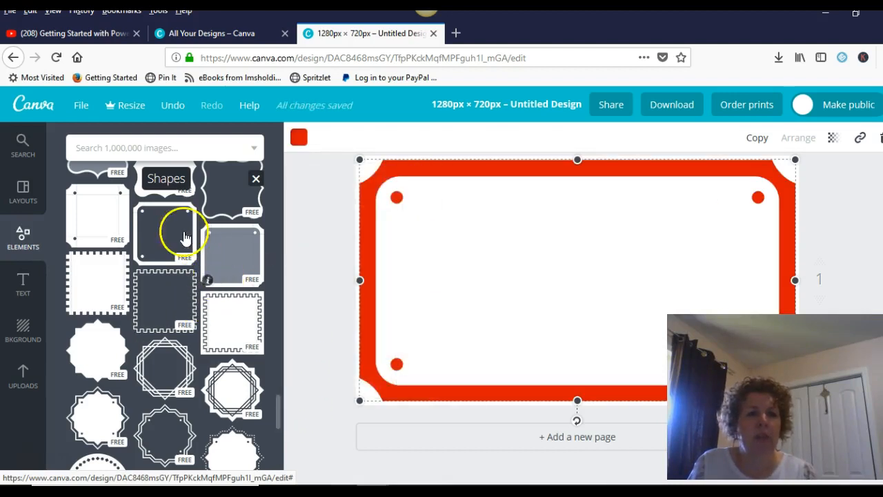
- Search the image library for "youtube" and add the free red rounded-square logo with the white play symbol
{"action": "left_click", "coordinate": [131, 145]}
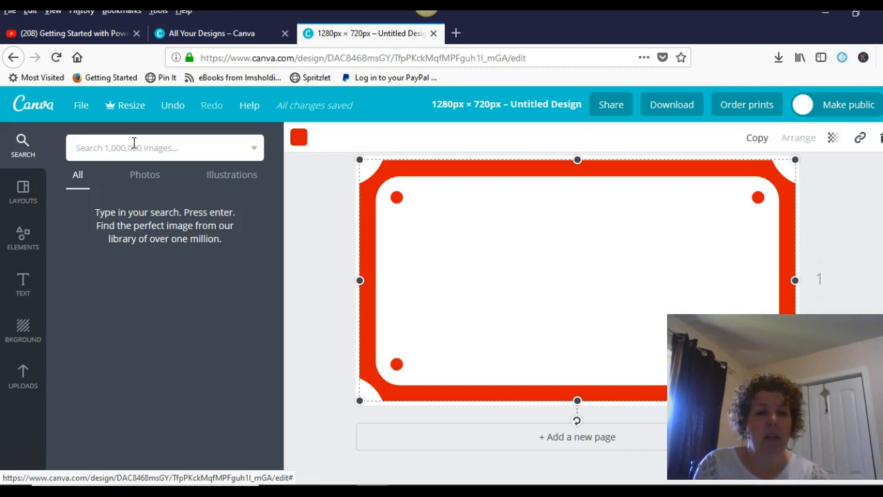
{"action": "type", "text": "you"}
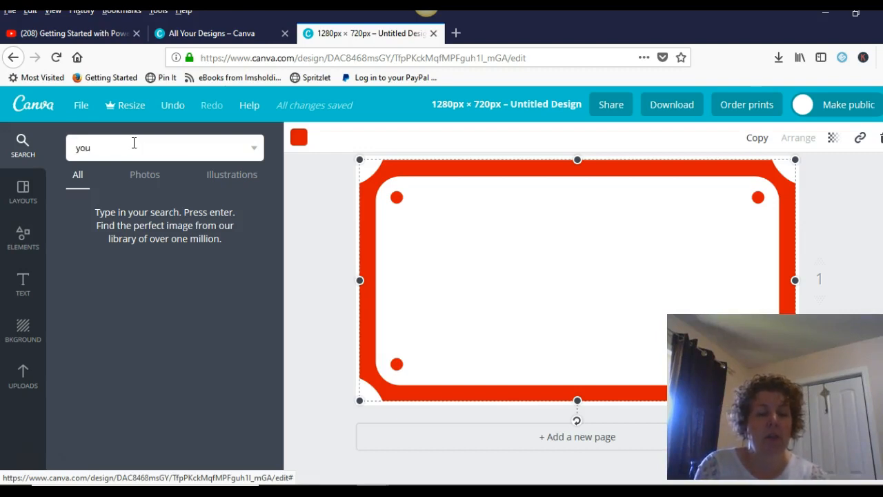
{"action": "type", "text": "tube"}
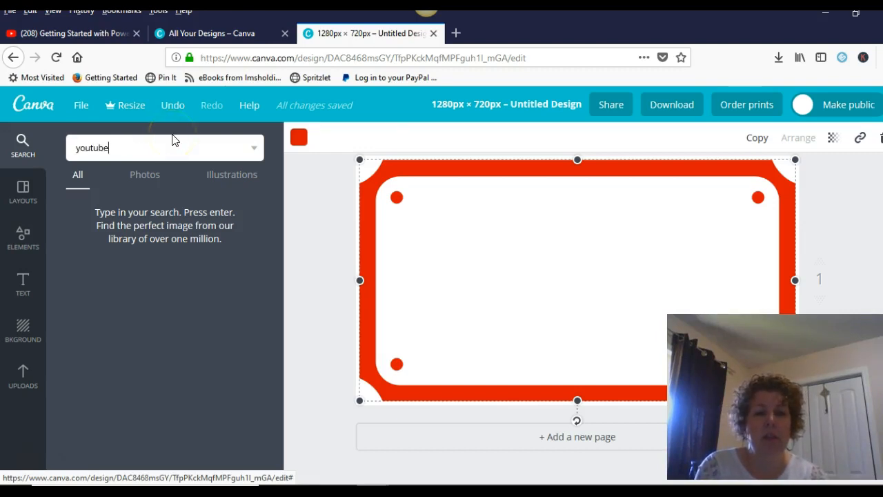
{"action": "key", "text": "Return"}
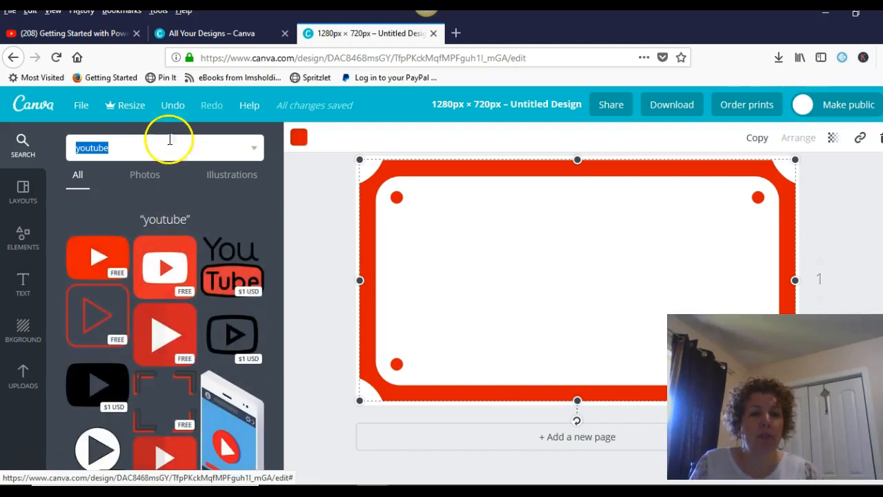
{"action": "left_click", "coordinate": [171, 273]}
- Shrink the YouTube logo to about half its size and place it inside the right side of the frame
{"action": "left_click_drag", "start_coordinate": [457, 394], "coordinate": [519, 336]}
{"action": "left_click_drag", "start_coordinate": [519, 162], "coordinate": [572, 215]}
{"action": "left_click_drag", "start_coordinate": [615, 292], "coordinate": [663, 290]}
{"action": "left_click_drag", "start_coordinate": [677, 292], "coordinate": [681, 292]}
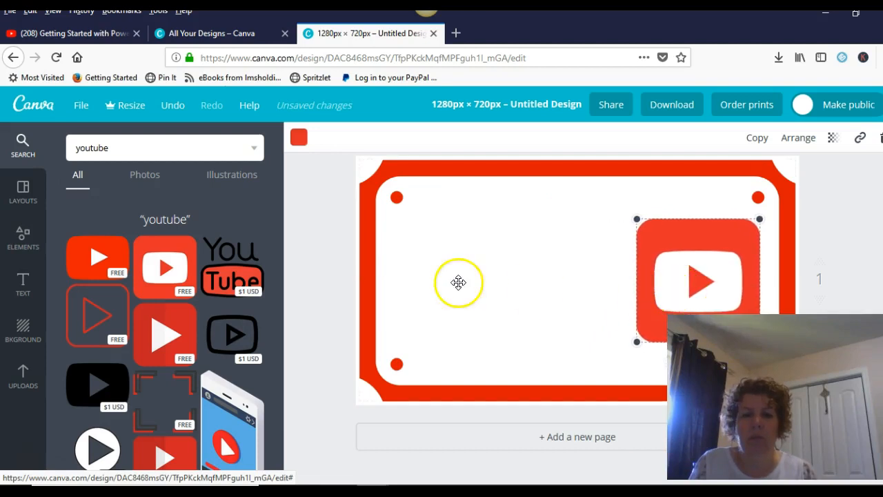
{"action": "left_click", "coordinate": [342, 312]}
- Add the free purple "Today's Special: Soup & Salad" text design with dotted borders to the page
{"action": "left_click", "coordinate": [21, 285]}
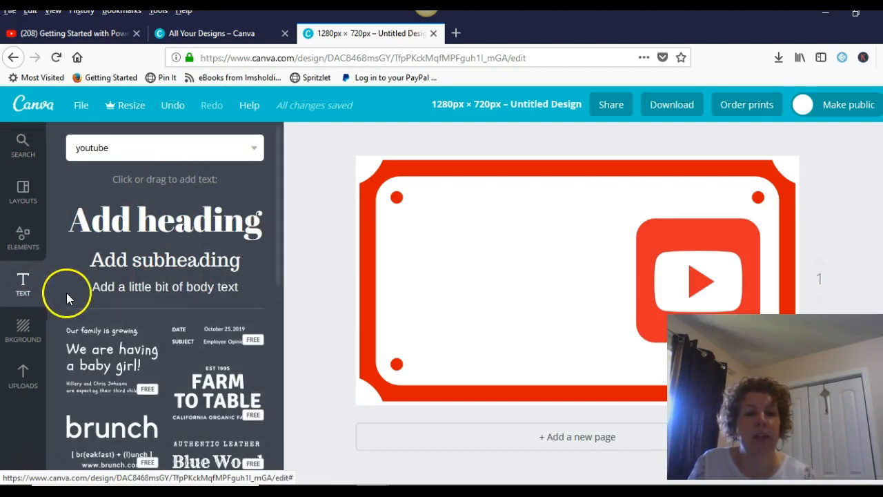
{"action": "scroll", "coordinate": [98, 297], "scroll_direction": "down", "scroll_amount": 15}
{"action": "scroll", "coordinate": [98, 298], "scroll_direction": "down", "scroll_amount": 10}
{"action": "scroll", "coordinate": [98, 298], "scroll_direction": "down", "scroll_amount": 12}
{"action": "scroll", "coordinate": [98, 302], "scroll_direction": "down", "scroll_amount": 12}
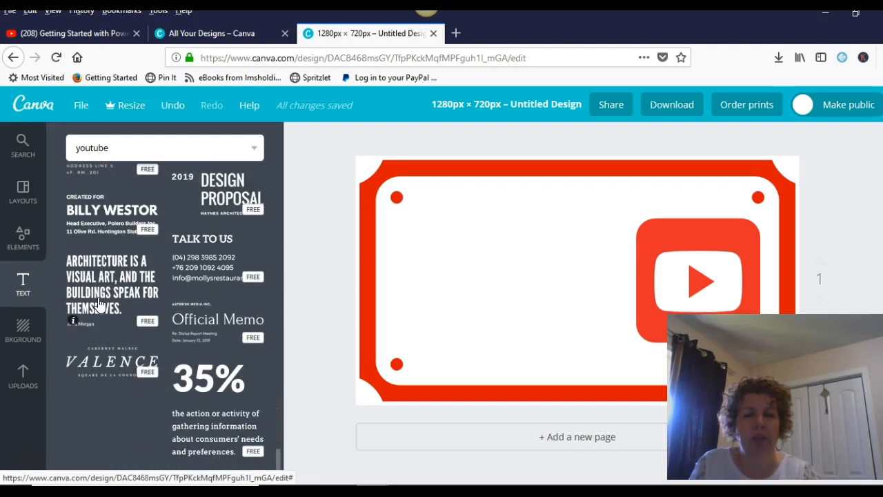
{"action": "scroll", "coordinate": [98, 302], "scroll_direction": "down", "scroll_amount": 5}
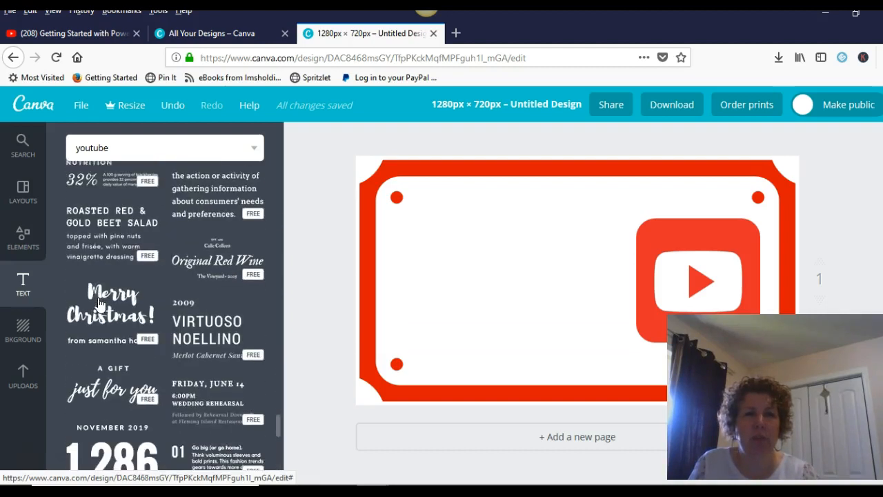
{"action": "scroll", "coordinate": [99, 302], "scroll_direction": "down", "scroll_amount": 4}
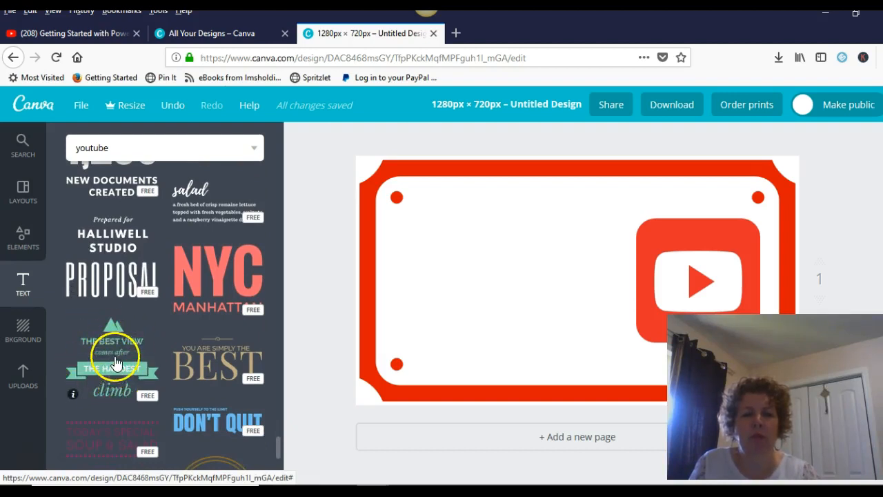
{"action": "scroll", "coordinate": [115, 383], "scroll_direction": "down", "scroll_amount": 1}
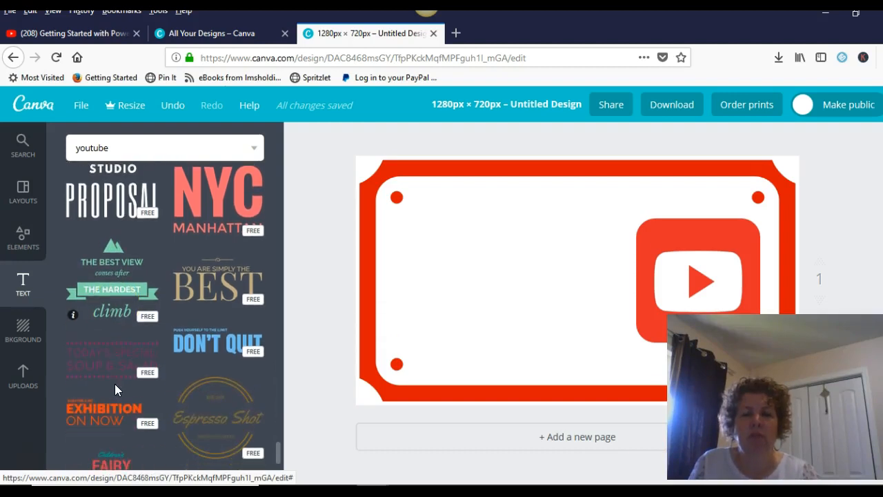
{"action": "left_click", "coordinate": [116, 372]}
{"action": "left_click", "coordinate": [114, 371]}
- Move the text design beside the YouTube logo and enlarge it to fill the space inside the frame
{"action": "left_click_drag", "start_coordinate": [565, 282], "coordinate": [501, 282]}
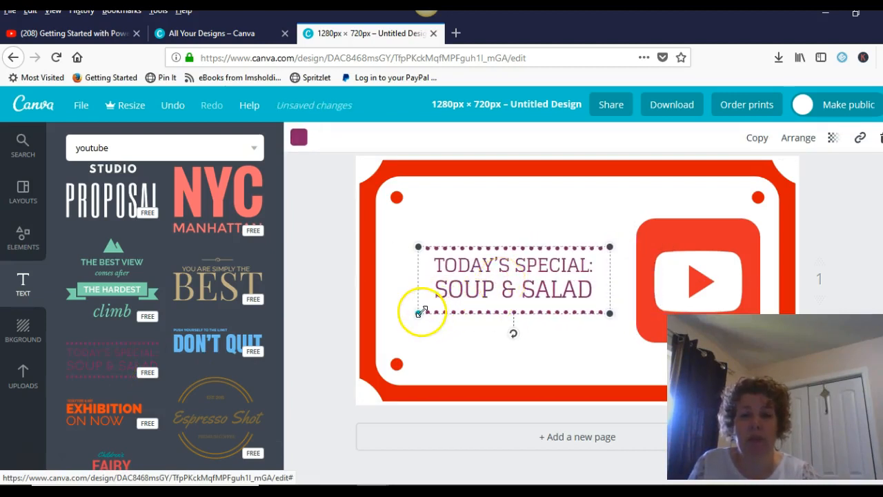
{"action": "left_click_drag", "start_coordinate": [418, 314], "coordinate": [400, 320]}
{"action": "left_click_drag", "start_coordinate": [610, 319], "coordinate": [635, 329]}
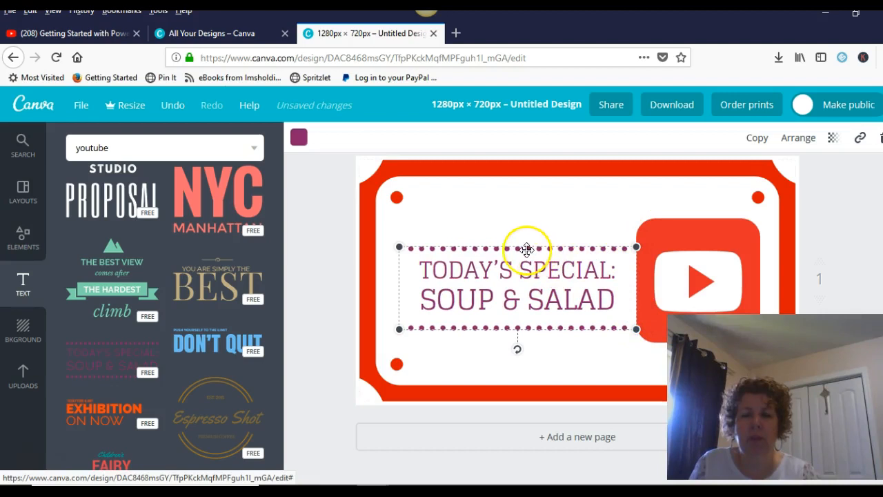
{"action": "left_click_drag", "start_coordinate": [517, 262], "coordinate": [511, 250]}
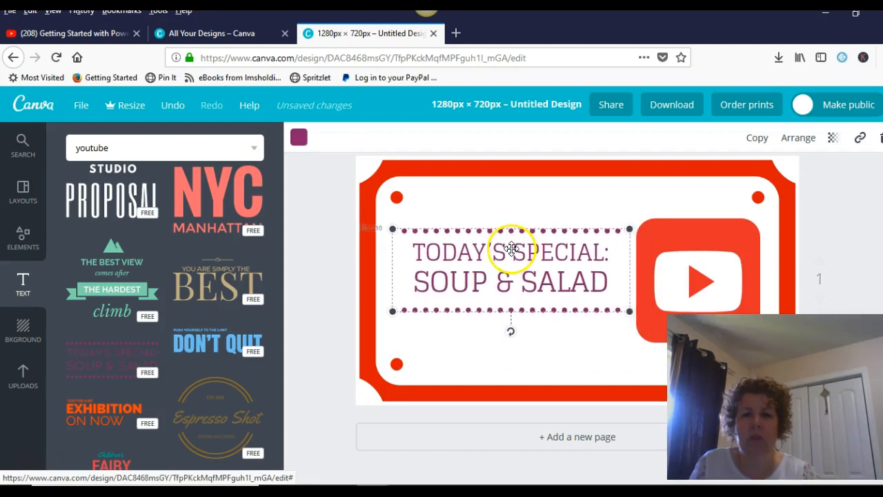
- Replace the "TODAY'S SPECIAL:" line of the text design with "Create"
{"action": "triple_click", "coordinate": [422, 253]}
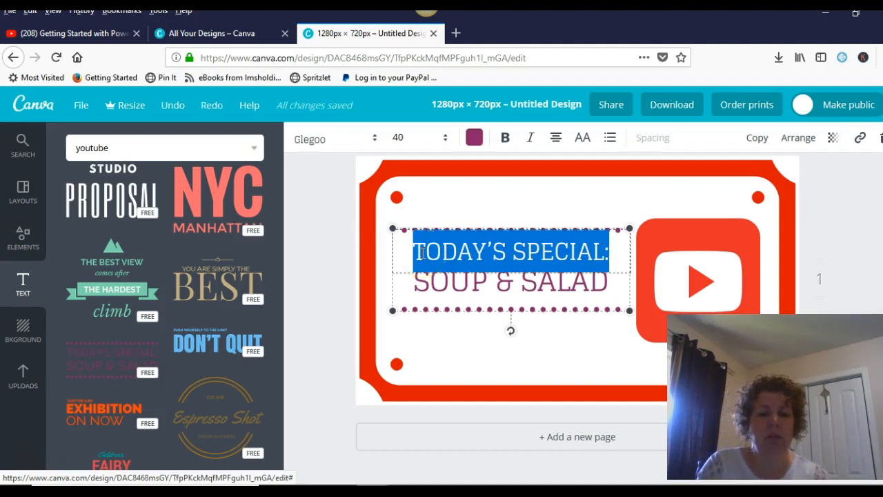
{"action": "type", "text": "Create y"}
{"action": "key", "text": "BackSpace"}
{"action": "key", "text": "BackSpace"}
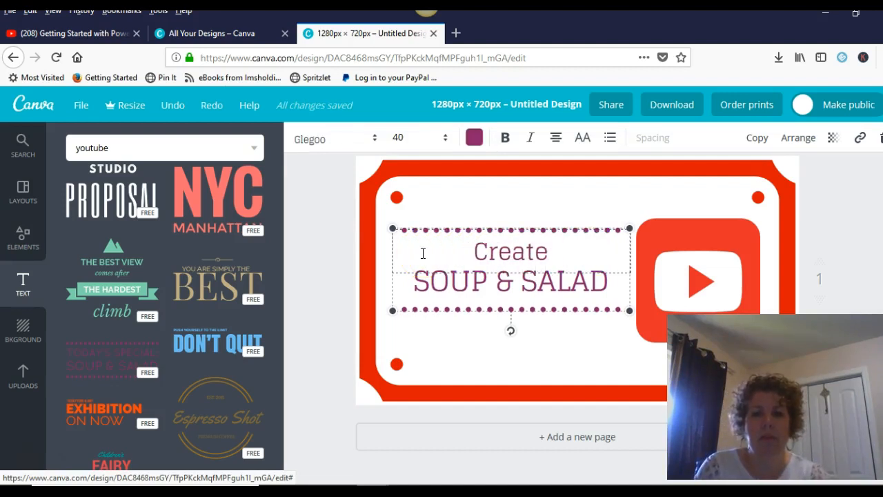
- Extend the first line of the text design to read "Create You Playlist for Youtube"
{"action": "type", "text": "You"}
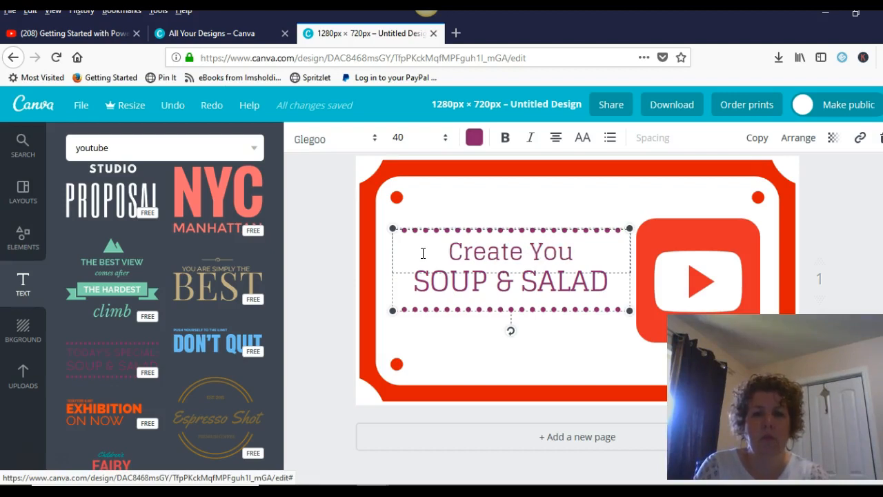
{"action": "type", "text": " Pla"}
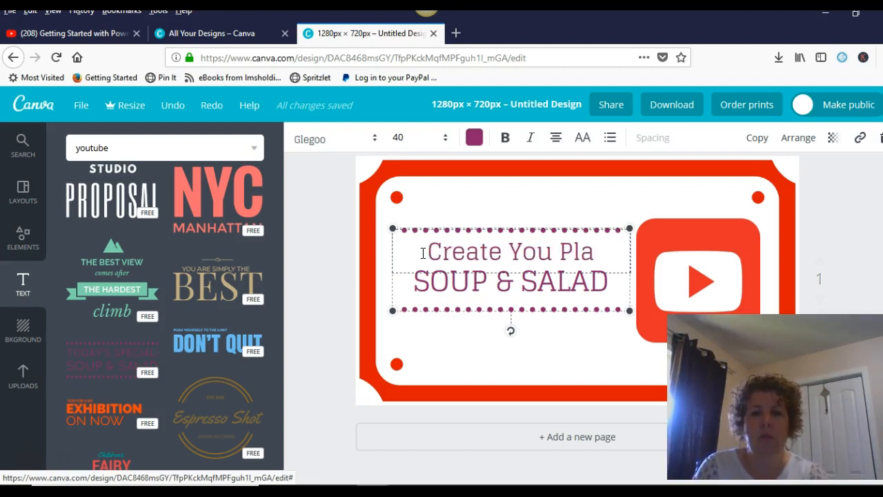
{"action": "type", "text": "ylist"}
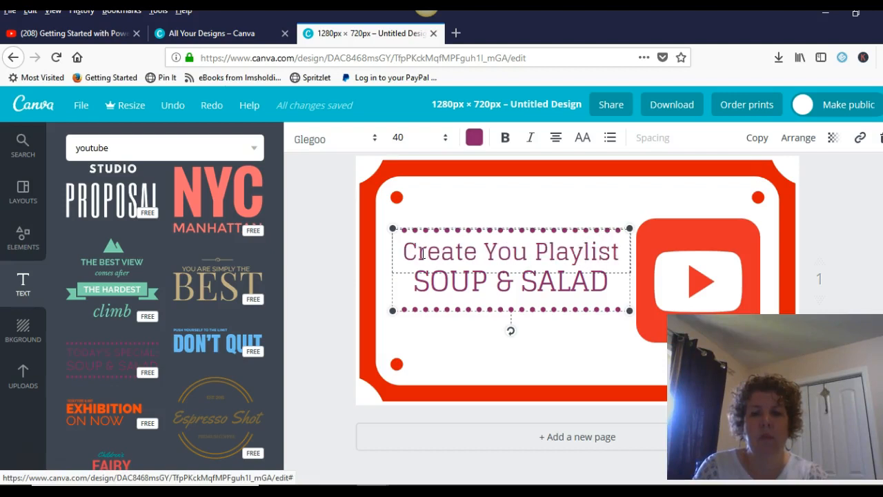
{"action": "type", "text": " for"}
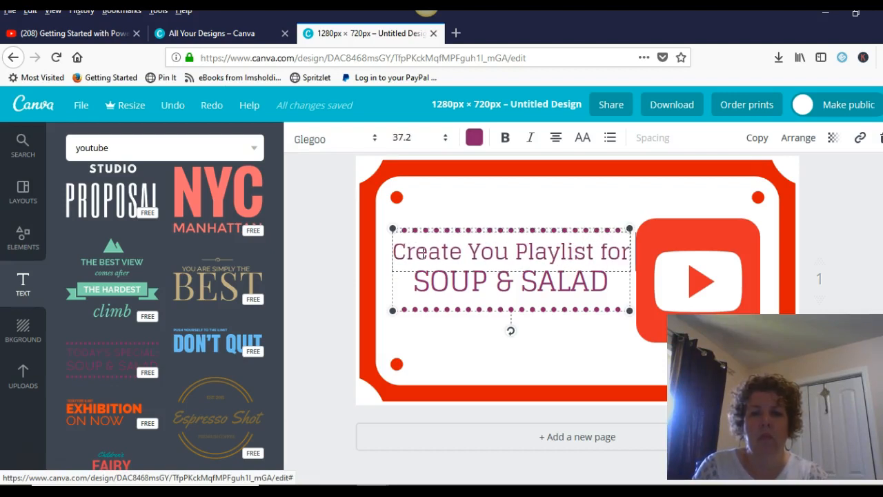
{"action": "type", "text": " Youtube"}
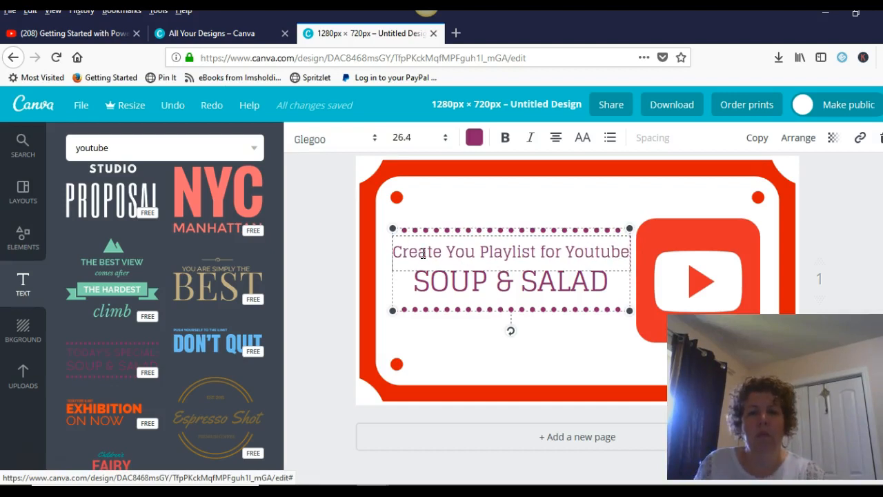
- Replace the "SOUP & SALAD" line of the text design with "alongwith Custom Thumbnails"
{"action": "triple_click", "coordinate": [462, 291]}
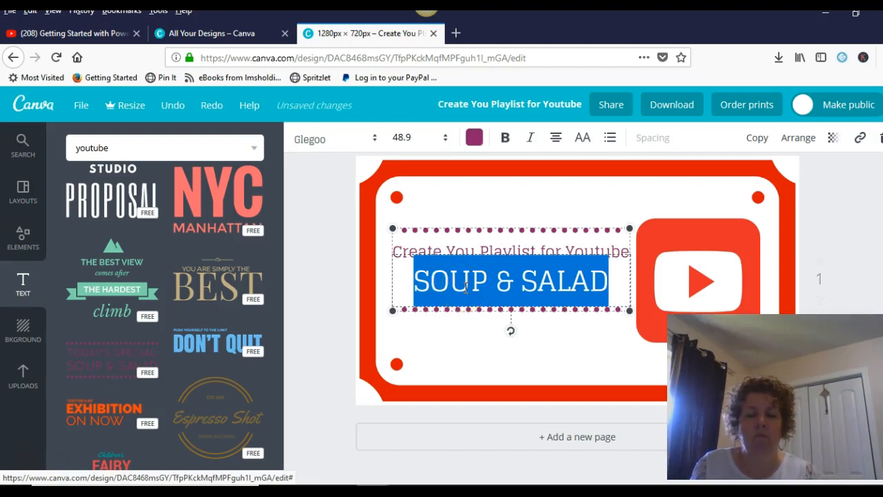
{"action": "left_click", "coordinate": [466, 289]}
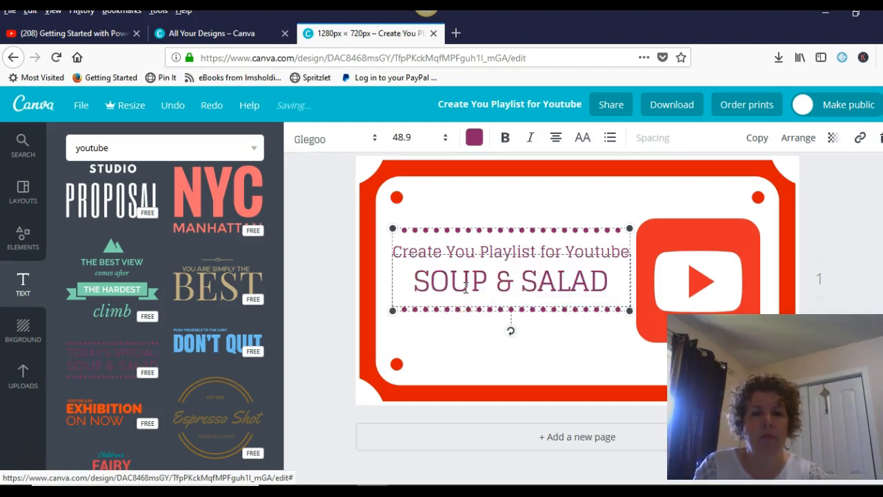
{"action": "left_click", "coordinate": [613, 284]}
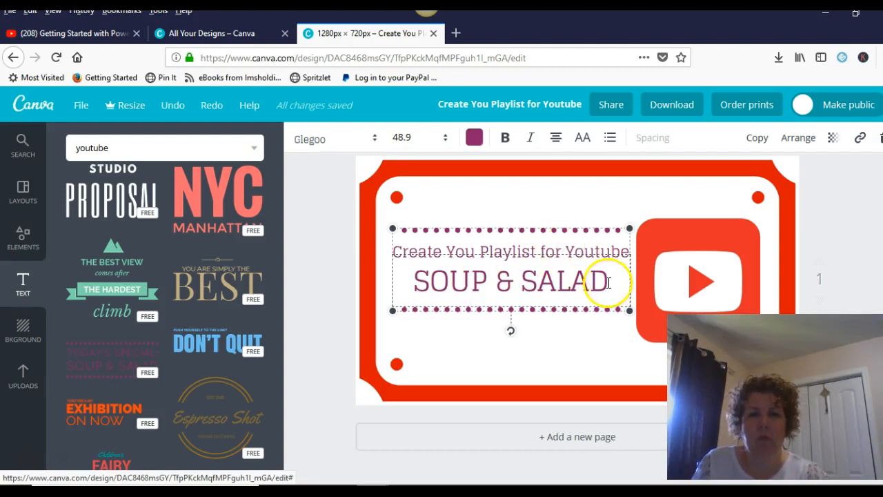
{"action": "left_click_drag", "start_coordinate": [607, 284], "coordinate": [414, 283]}
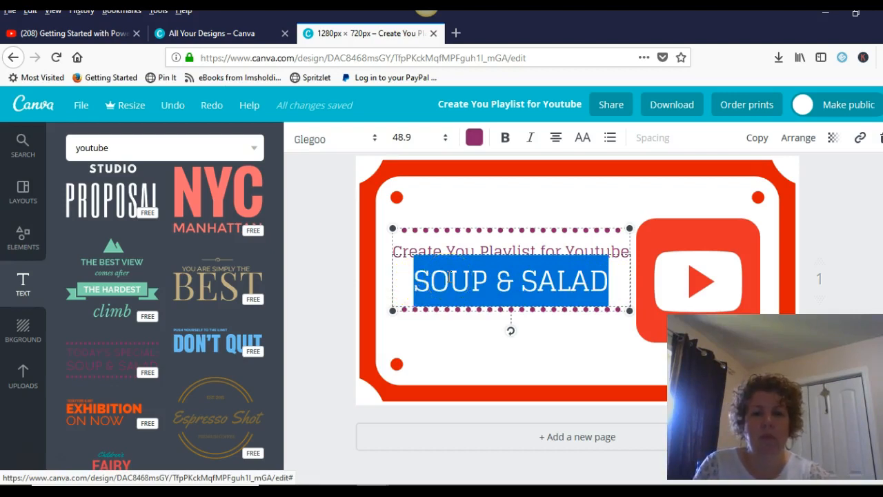
{"action": "type", "text": "alongwith"}
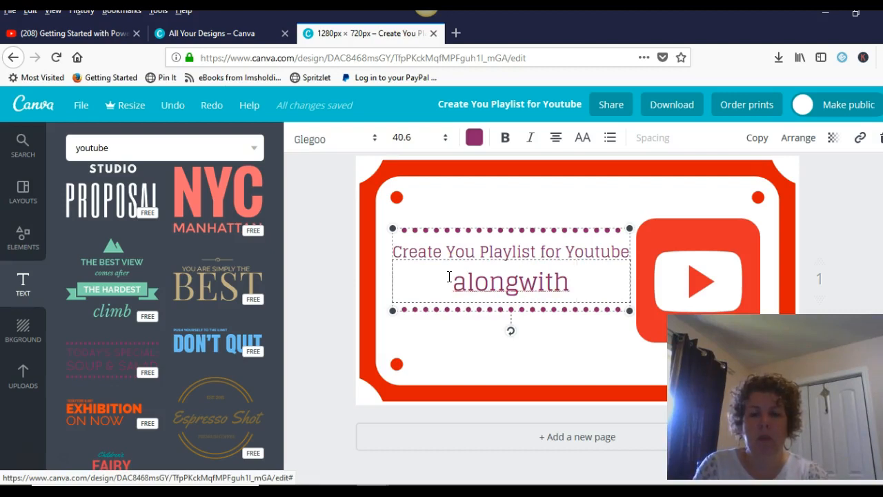
{"action": "type", "text": " Custom Thumbn"}
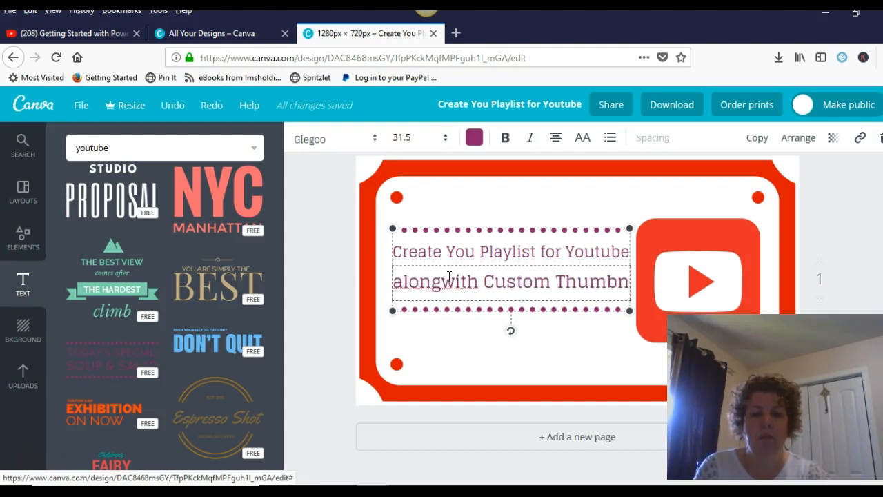
{"action": "type", "text": "ails"}
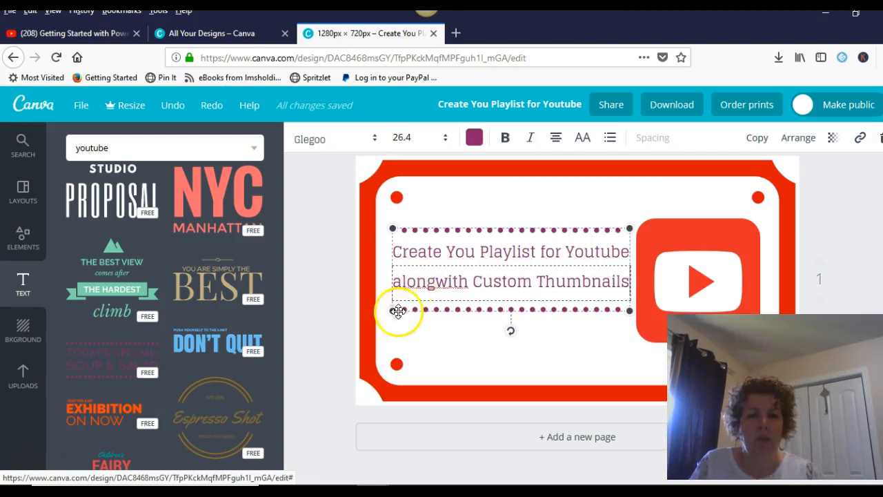
- Enlarge the text design slightly towards the frame's inner edge and correct "alongwith" to "along with" in the second line
{"action": "left_click_drag", "start_coordinate": [393, 310], "coordinate": [378, 315]}
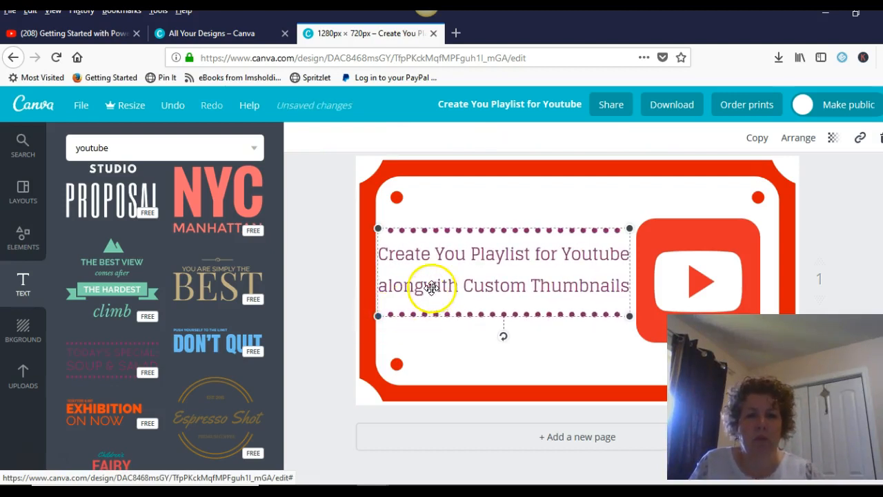
{"action": "triple_click", "coordinate": [419, 287]}
{"action": "left_click", "coordinate": [423, 287]}
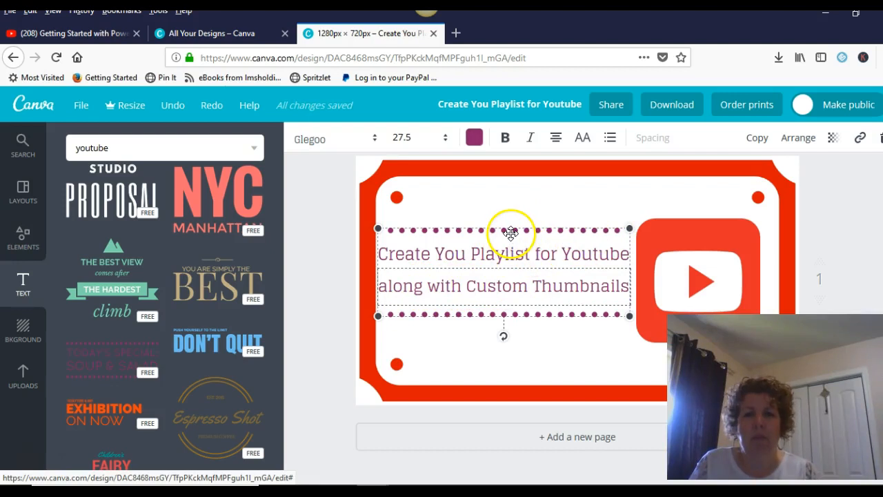
- Change the colour of the "along with Custom Thumbnails" line to black
{"action": "left_click", "coordinate": [473, 138]}
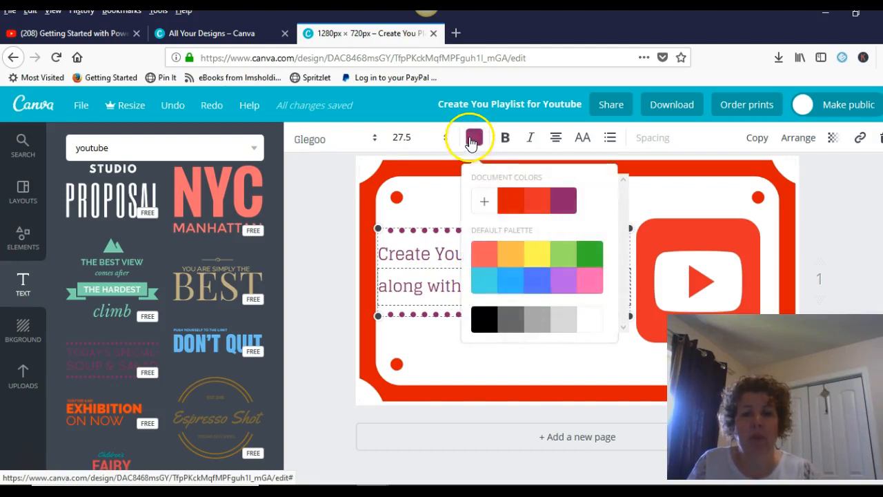
{"action": "left_click", "coordinate": [485, 324]}
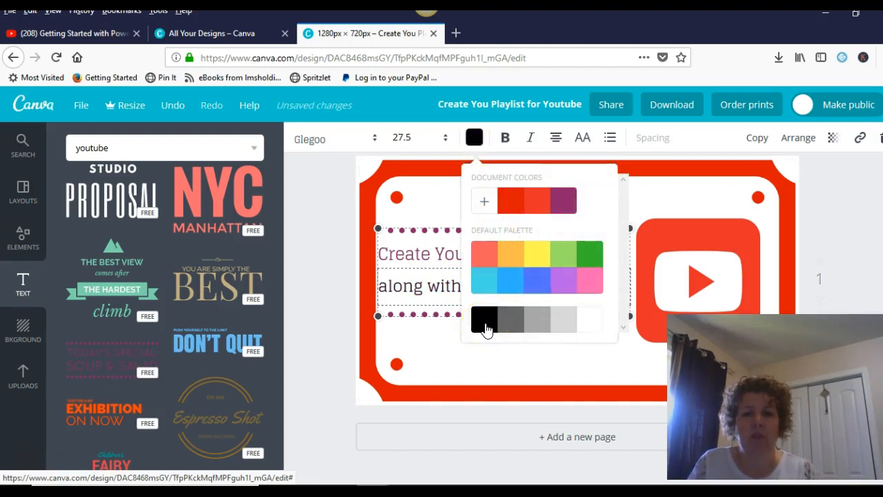
{"action": "left_click", "coordinate": [434, 200]}
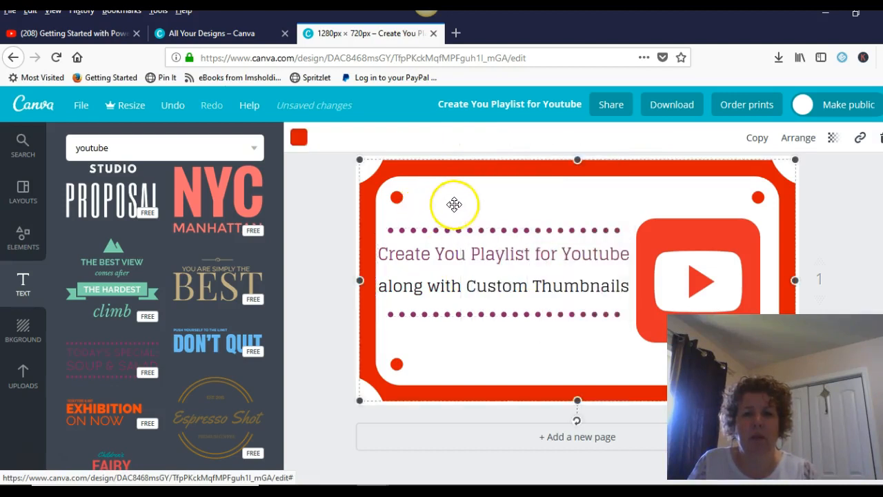
- Recolour the dotted borders above and below the text to black
{"action": "left_click", "coordinate": [511, 230]}
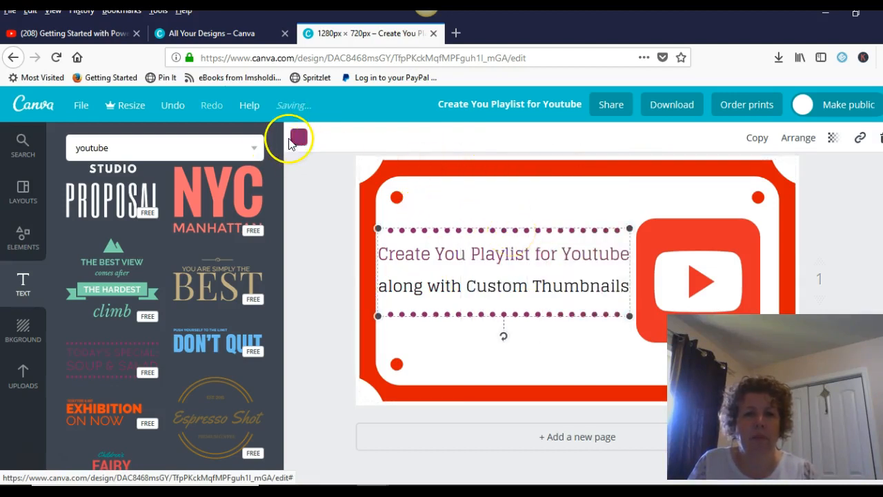
{"action": "left_click", "coordinate": [298, 138]}
{"action": "left_click", "coordinate": [308, 321]}
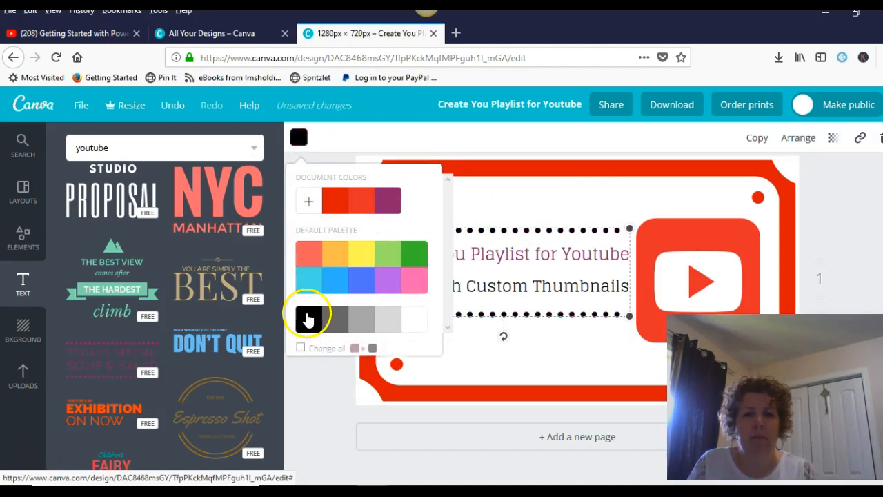
{"action": "left_click", "coordinate": [304, 382]}
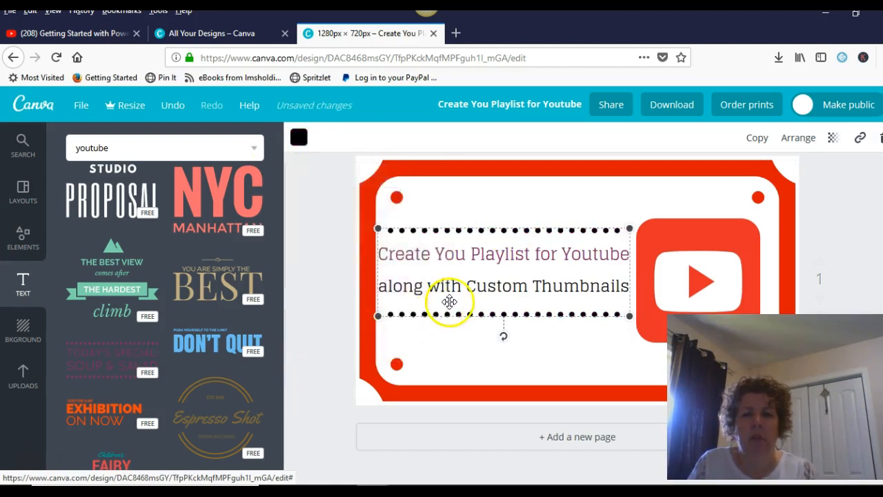
- Change the colour of the "Create You Playlist for Youtube" line to black
{"action": "triple_click", "coordinate": [454, 254]}
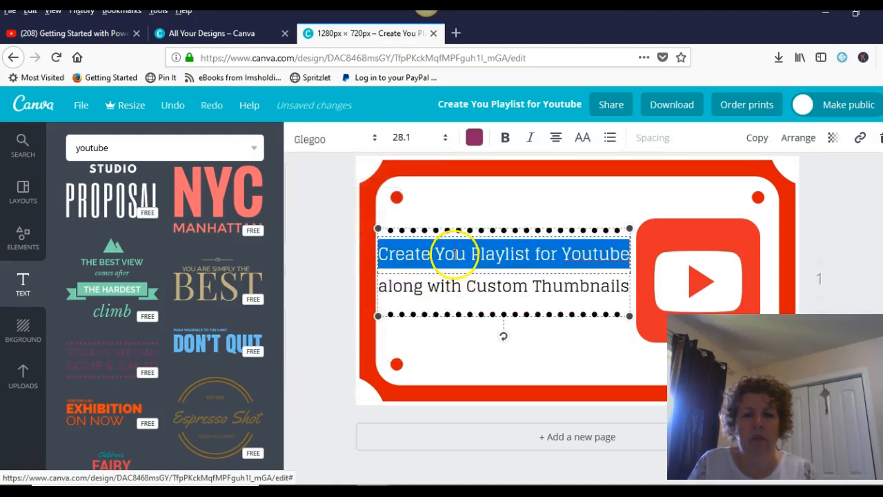
{"action": "left_click", "coordinate": [474, 137]}
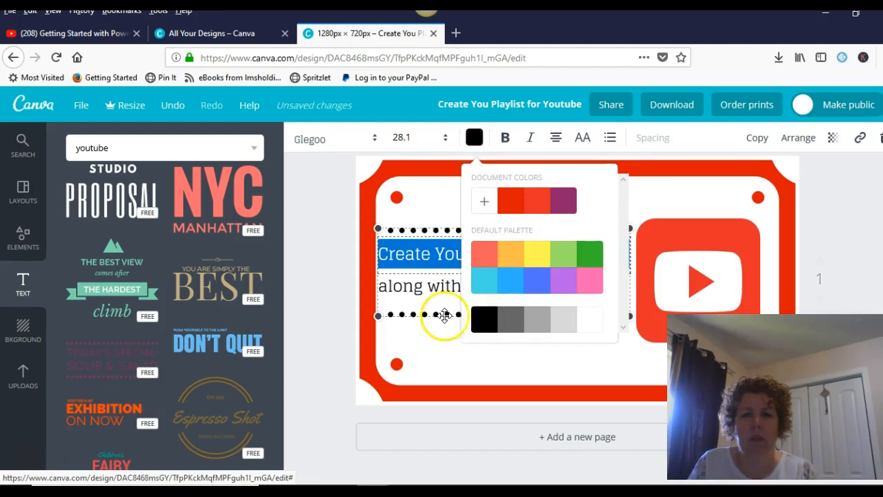
{"action": "left_click", "coordinate": [333, 278]}
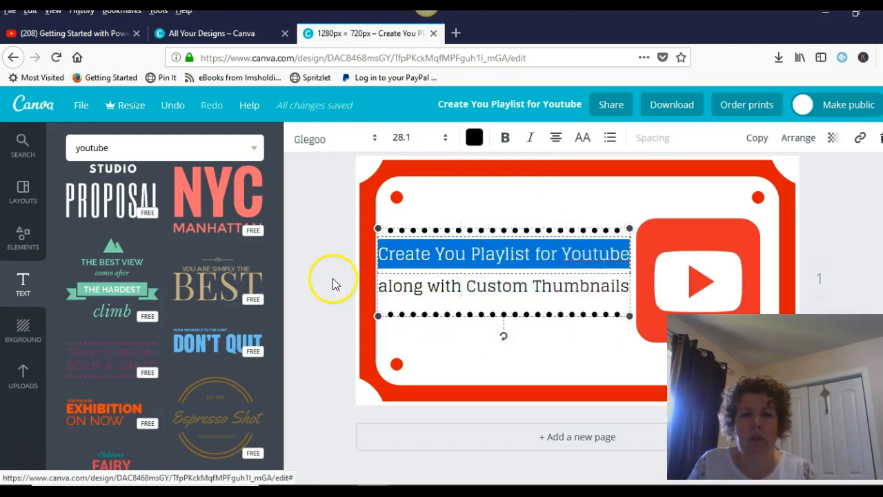
{"action": "left_click", "coordinate": [319, 222]}
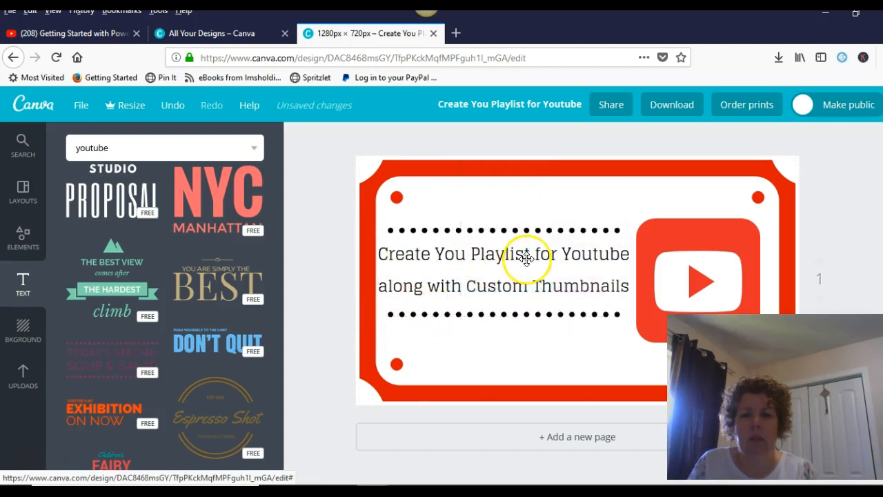
- Try to enlarge the "Create You Playlist for Youtube" line to font size 32
{"action": "left_click", "coordinate": [506, 230]}
{"action": "left_click", "coordinate": [403, 256]}
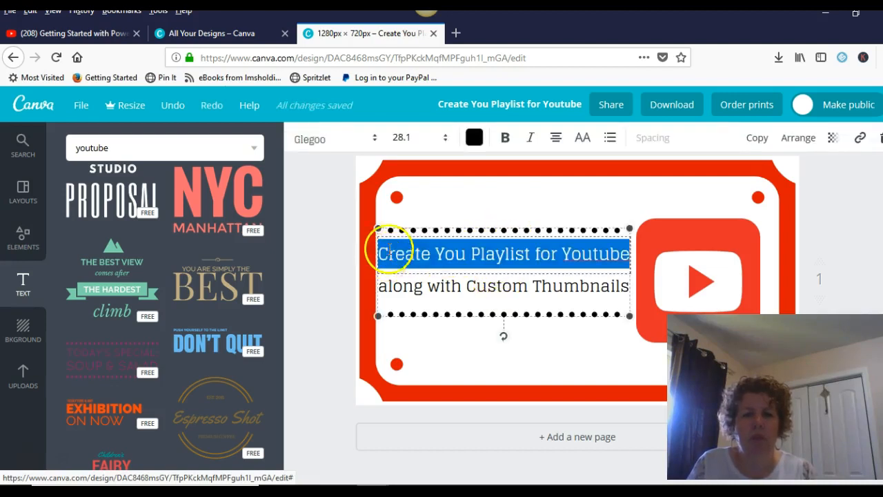
{"action": "left_click", "coordinate": [445, 141]}
{"action": "left_click", "coordinate": [402, 311]}
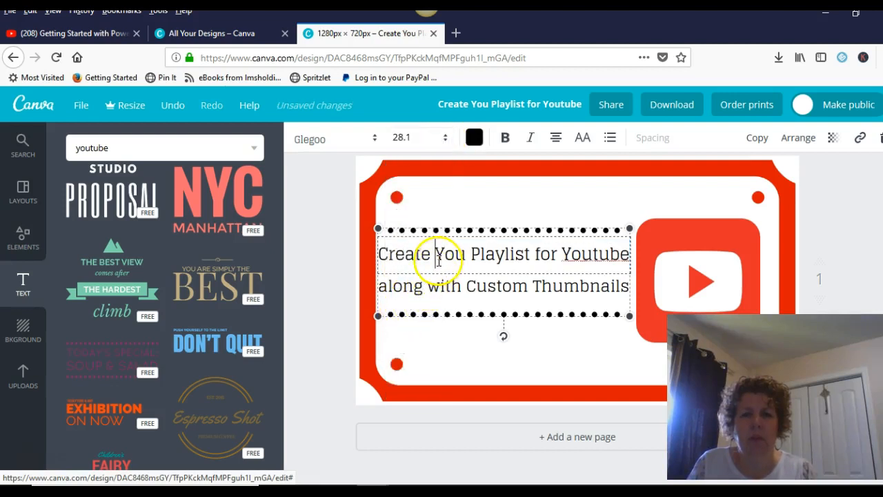
{"action": "left_click_drag", "start_coordinate": [630, 254], "coordinate": [378, 254]}
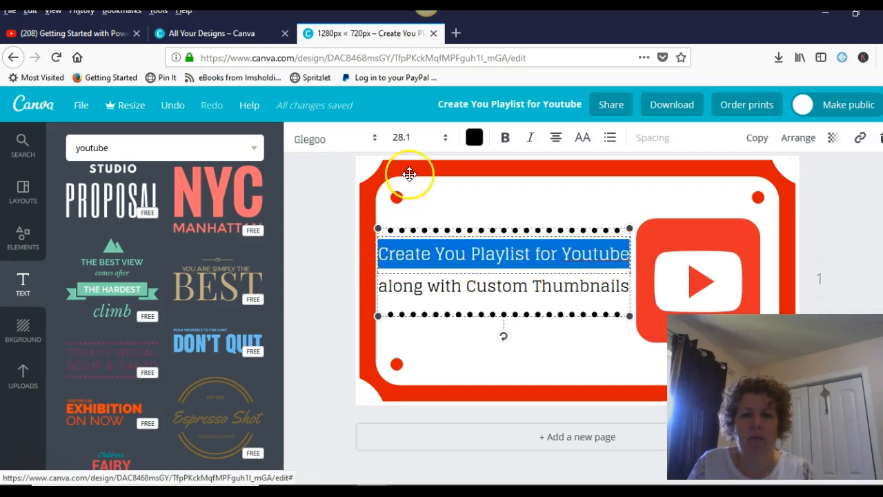
{"action": "left_click", "coordinate": [444, 140]}
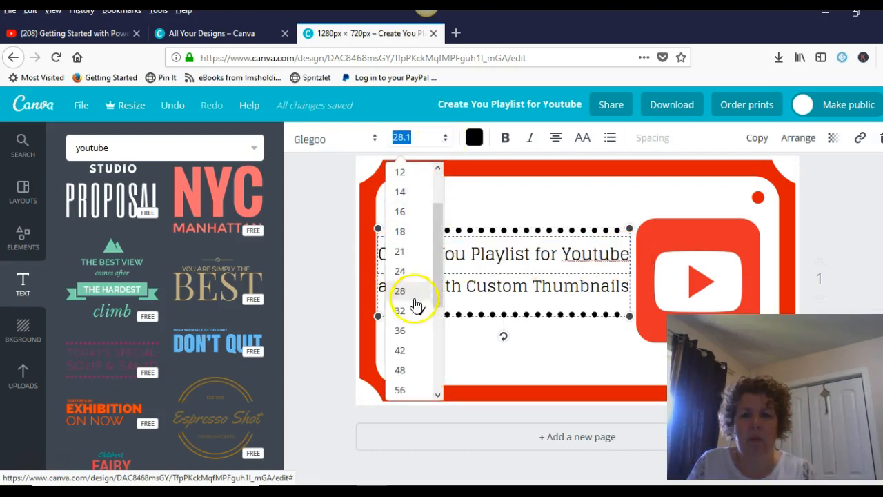
{"action": "left_click", "coordinate": [414, 301]}
{"action": "left_click", "coordinate": [463, 361]}
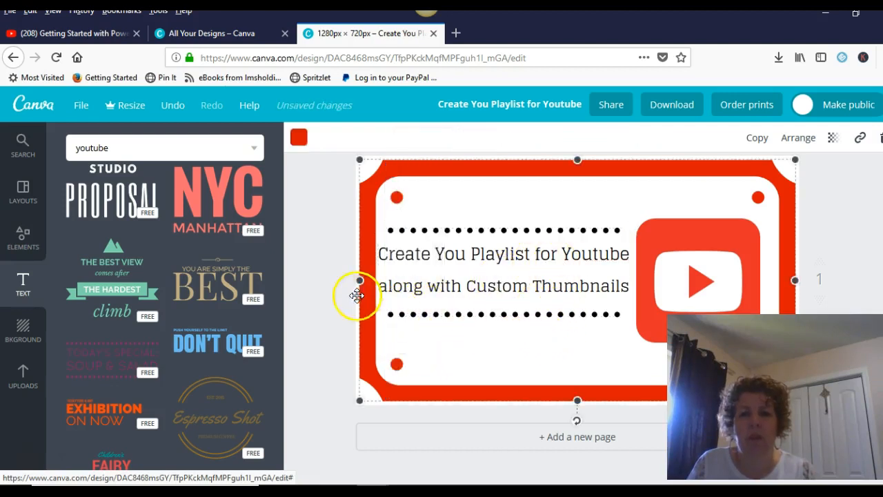
{"action": "left_click", "coordinate": [313, 286]}
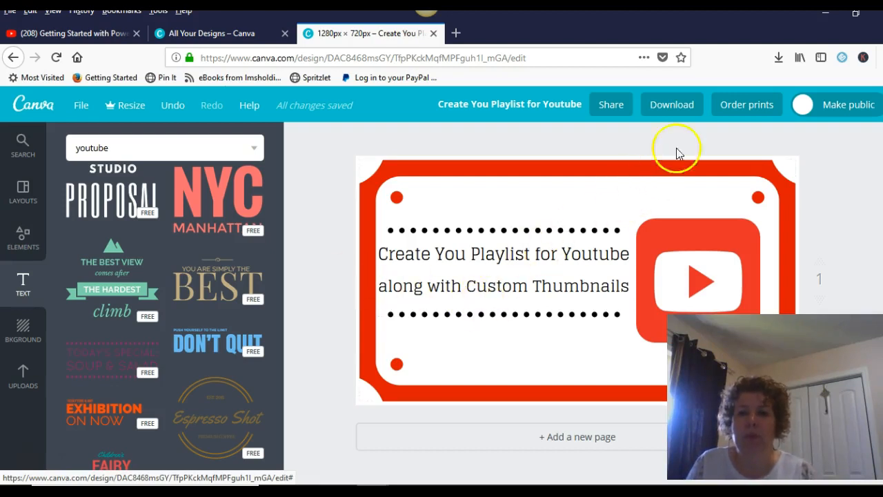
- Download the finished design as a JPG file and preview it once in the default image viewer
{"action": "left_click", "coordinate": [670, 105]}
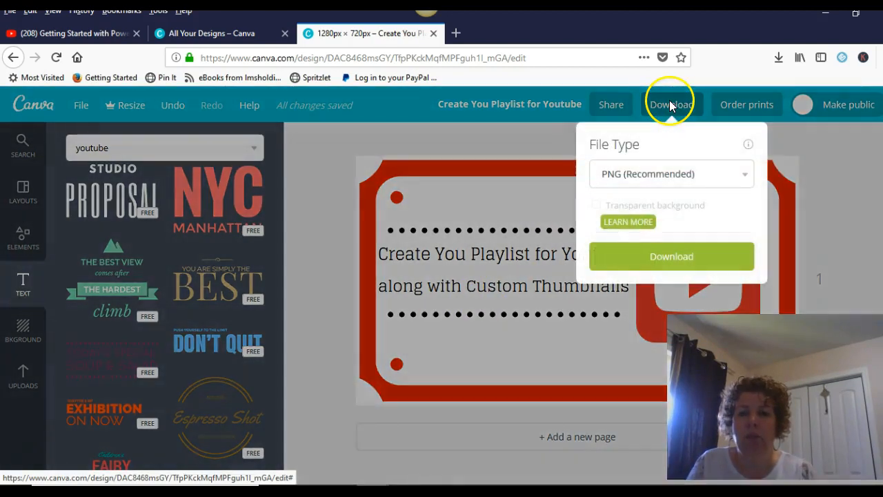
{"action": "left_click", "coordinate": [744, 176]}
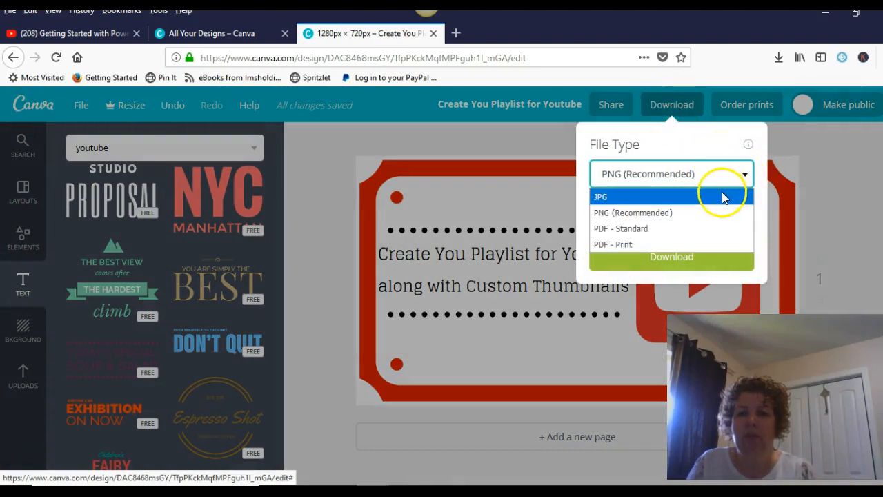
{"action": "left_click", "coordinate": [722, 195]}
{"action": "left_click", "coordinate": [665, 219]}
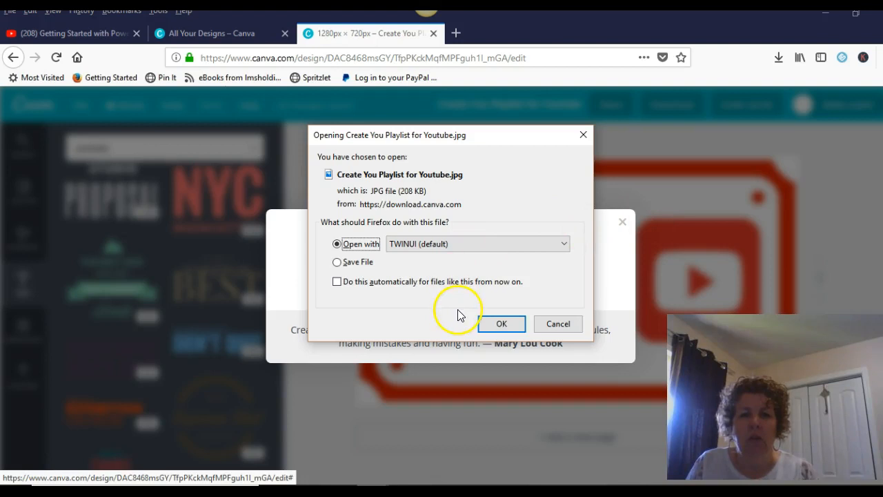
{"action": "left_click", "coordinate": [499, 324]}
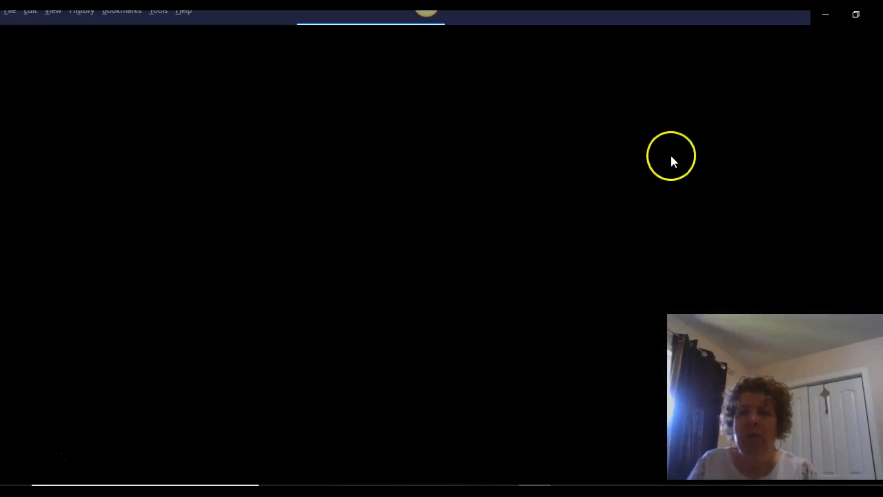
{"action": "left_click", "coordinate": [878, 19]}
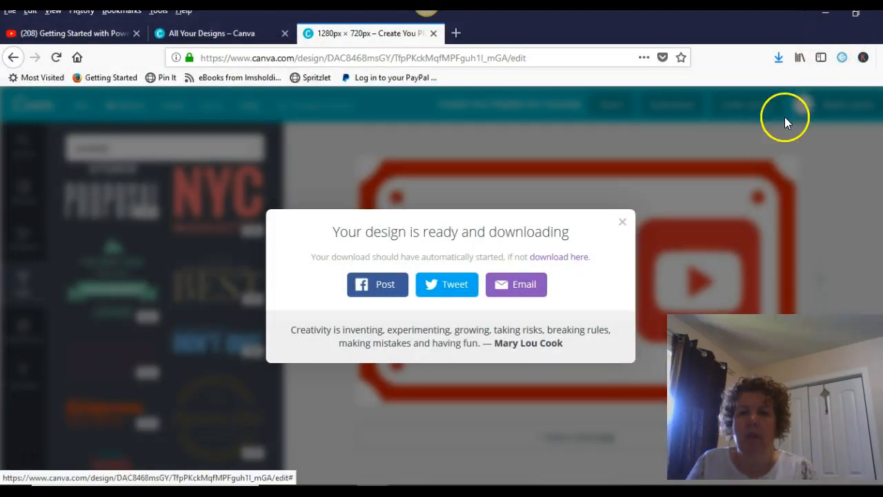
- Move the downloaded "Create You Playlist for Youtube" image from the Temp folder into the Quotes folder and check that folder's files
{"action": "left_click", "coordinate": [778, 60]}
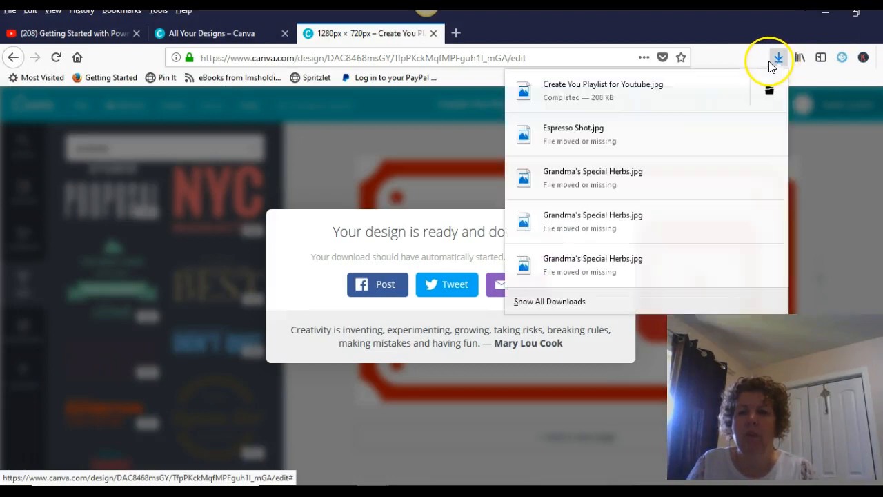
{"action": "right_click", "coordinate": [598, 93]}
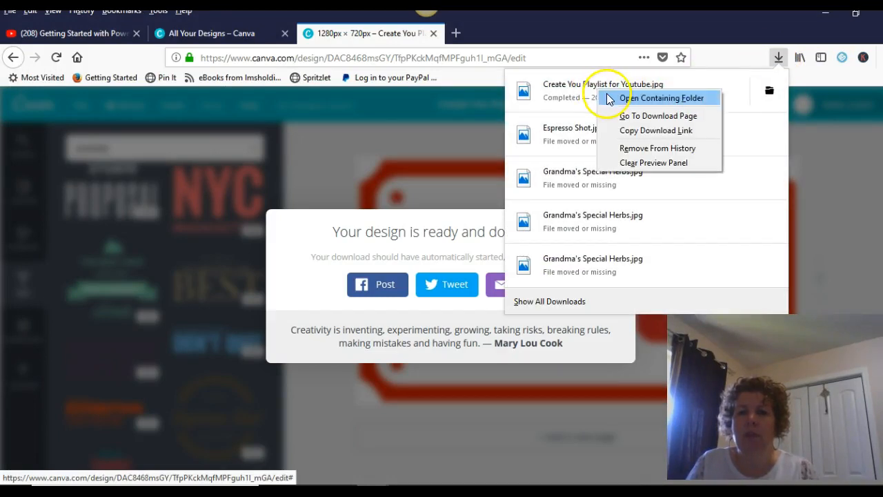
{"action": "left_click", "coordinate": [607, 98]}
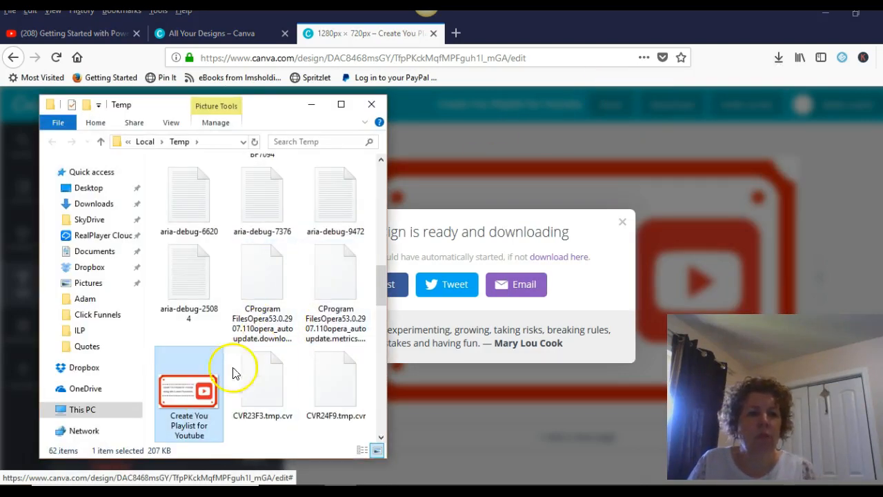
{"action": "left_click_drag", "start_coordinate": [188, 393], "coordinate": [87, 348]}
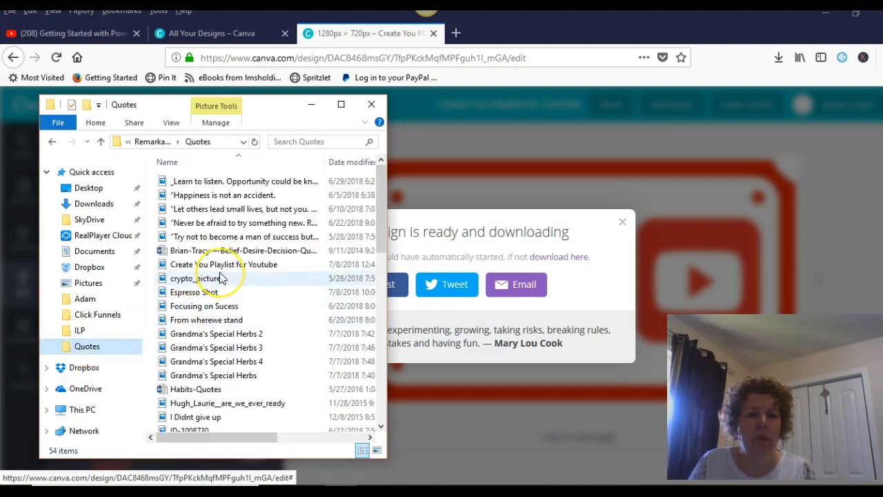
{"action": "scroll", "coordinate": [217, 276], "scroll_direction": "down", "scroll_amount": 2}
{"action": "scroll", "coordinate": [221, 276], "scroll_direction": "down", "scroll_amount": 5}
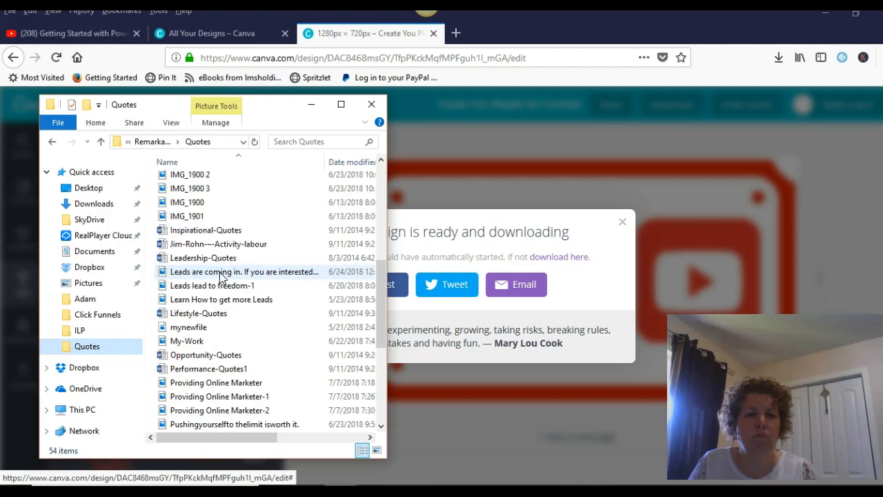
{"action": "scroll", "coordinate": [221, 274], "scroll_direction": "down", "scroll_amount": 5}
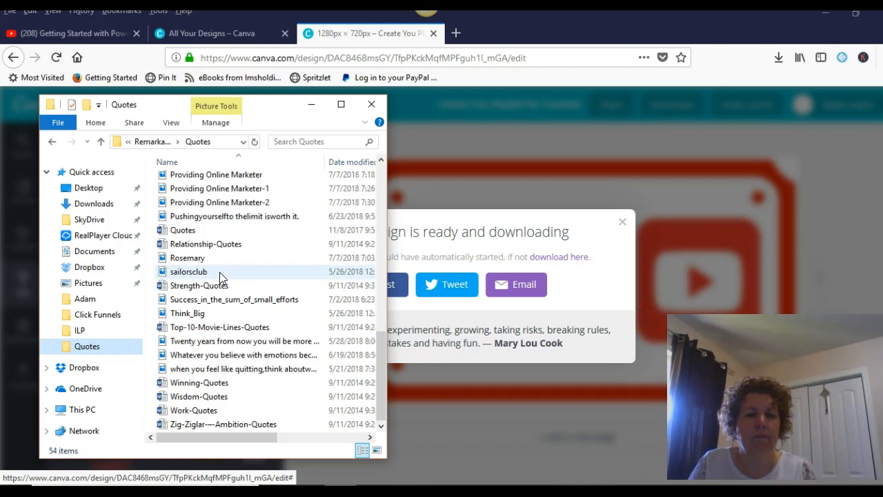
{"action": "scroll", "coordinate": [219, 273], "scroll_direction": "up", "scroll_amount": 5}
{"action": "scroll", "coordinate": [221, 276], "scroll_direction": "up", "scroll_amount": 5}
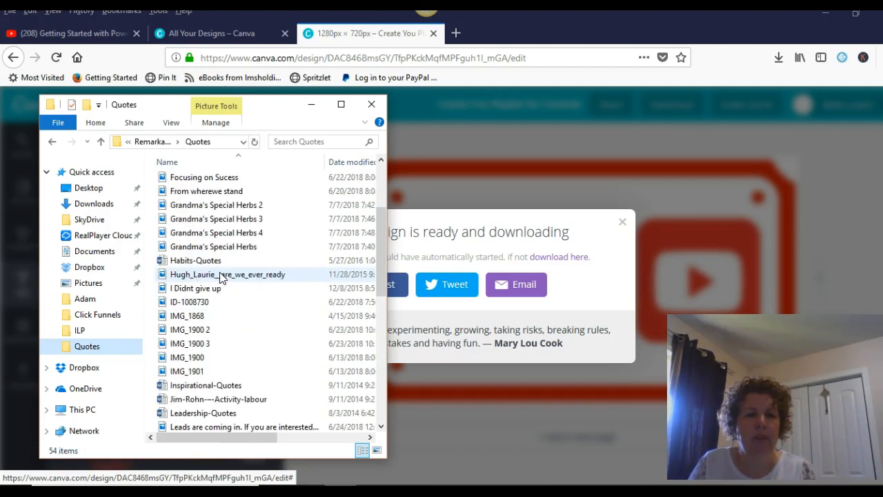
{"action": "scroll", "coordinate": [221, 276], "scroll_direction": "up", "scroll_amount": 2}
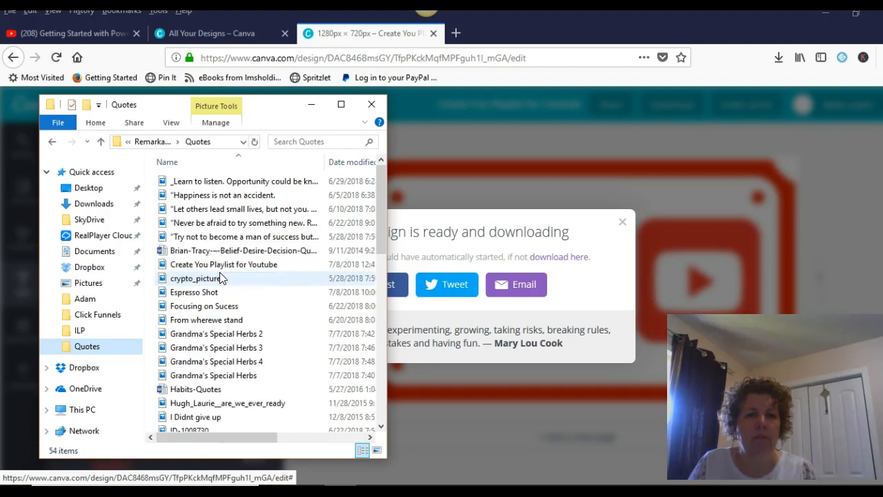
{"action": "left_click", "coordinate": [370, 105]}
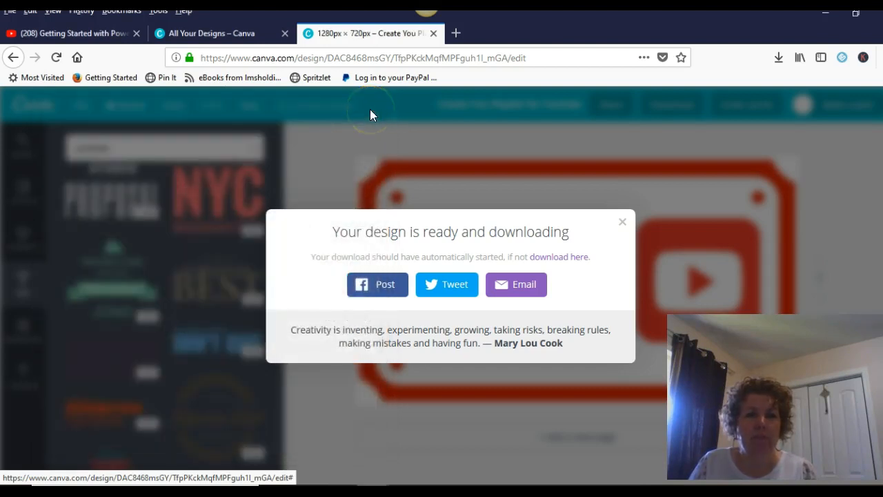
- Return to YouTube and open the channel's video list in Creator Studio Classic
{"action": "left_click", "coordinate": [82, 35]}
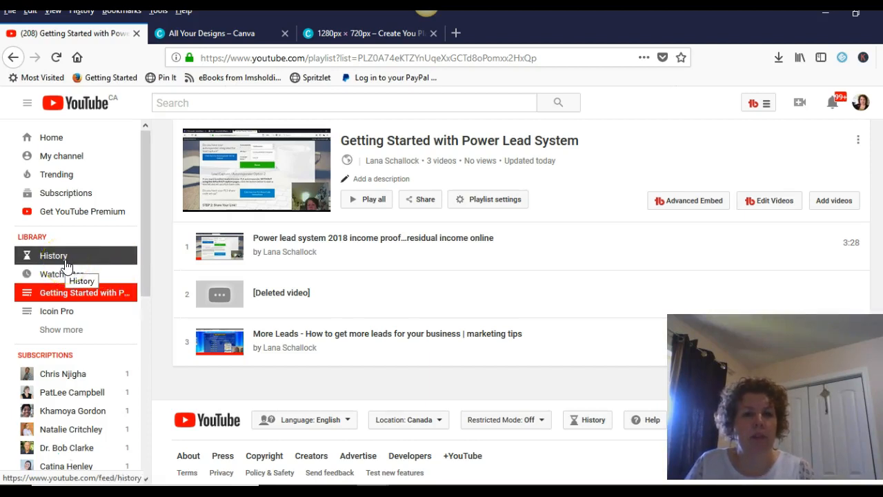
{"action": "scroll", "coordinate": [188, 298], "scroll_direction": "up", "scroll_amount": 3}
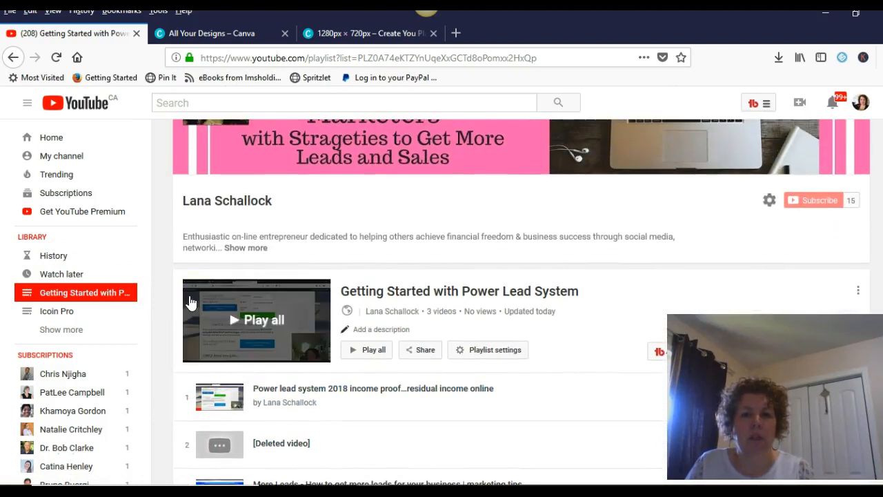
{"action": "scroll", "coordinate": [192, 301], "scroll_direction": "down", "scroll_amount": 2}
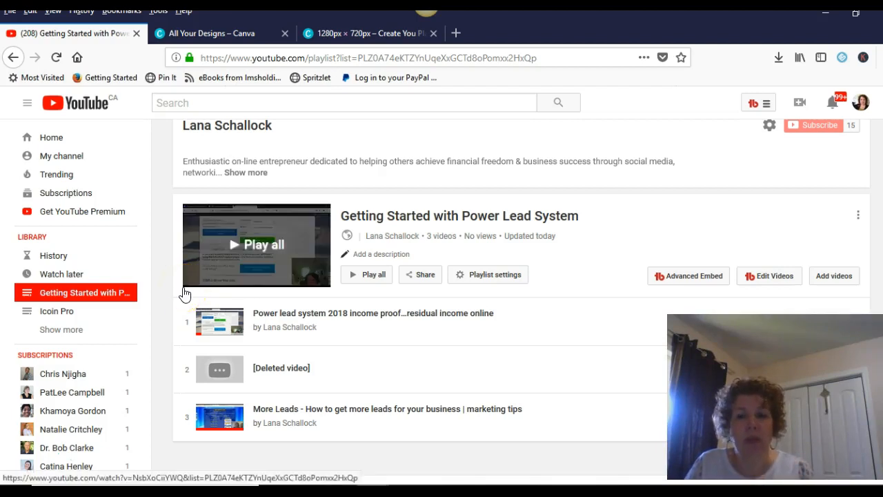
{"action": "left_click", "coordinate": [44, 144]}
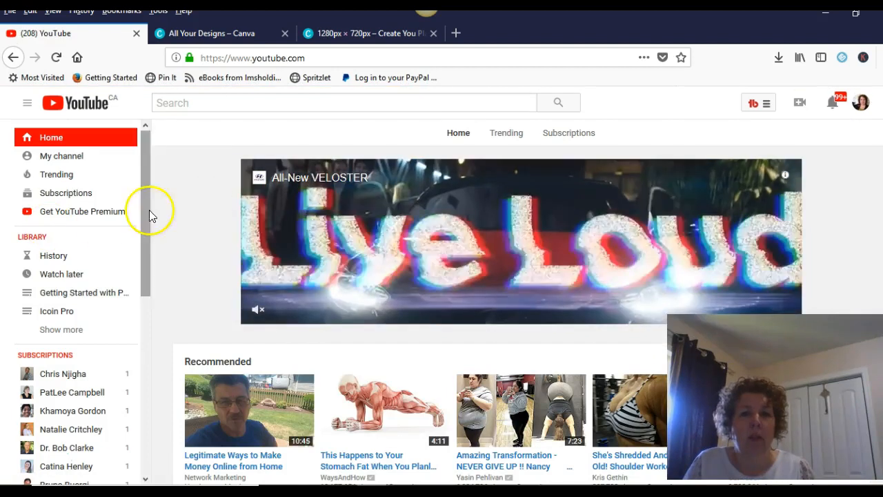
{"action": "left_click", "coordinate": [72, 156]}
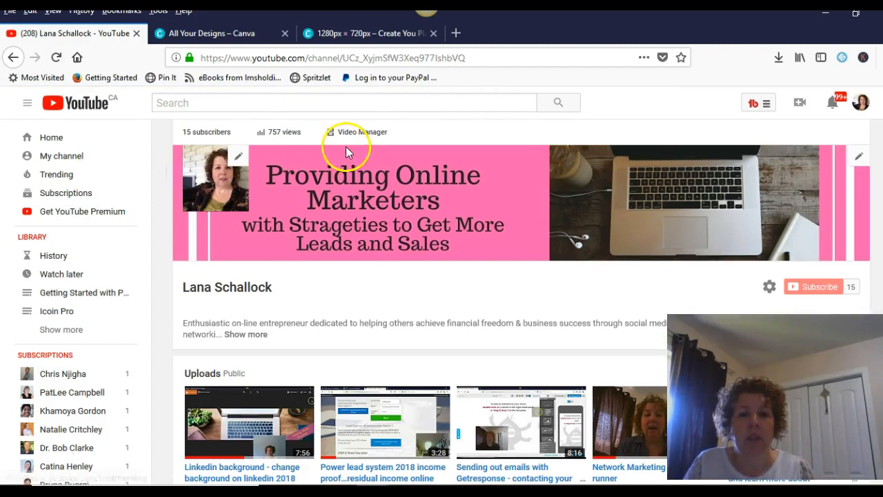
{"action": "left_click", "coordinate": [356, 138]}
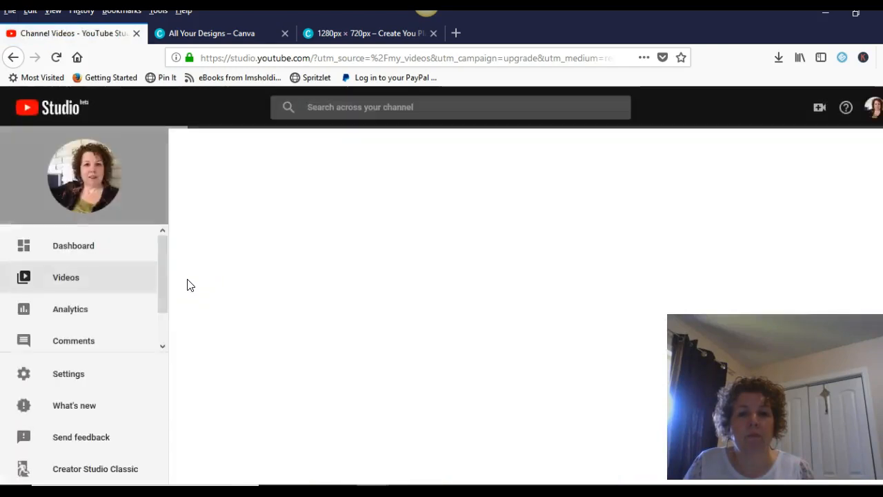
{"action": "left_click", "coordinate": [91, 473]}
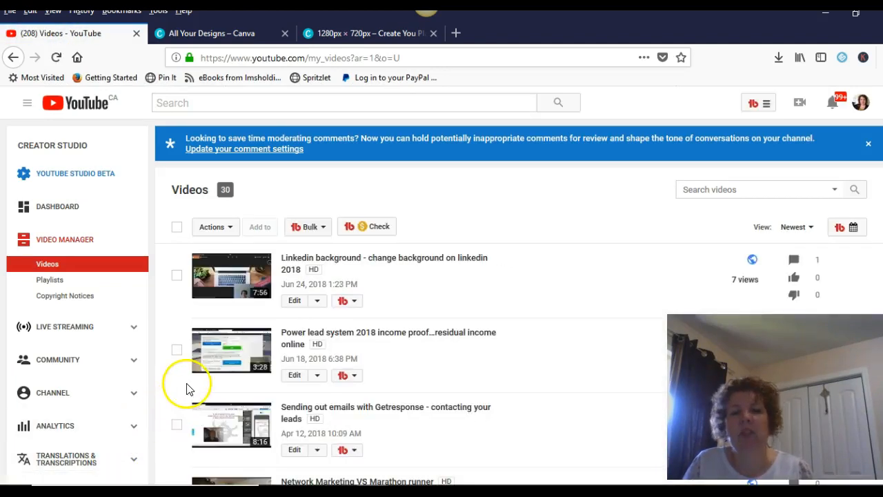
{"action": "left_click", "coordinate": [222, 282]}
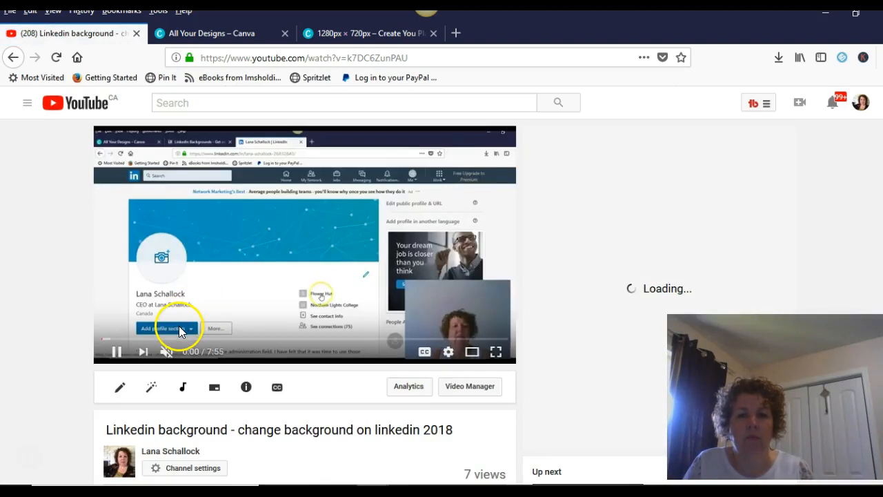
{"action": "scroll", "coordinate": [174, 330], "scroll_direction": "down", "scroll_amount": 4}
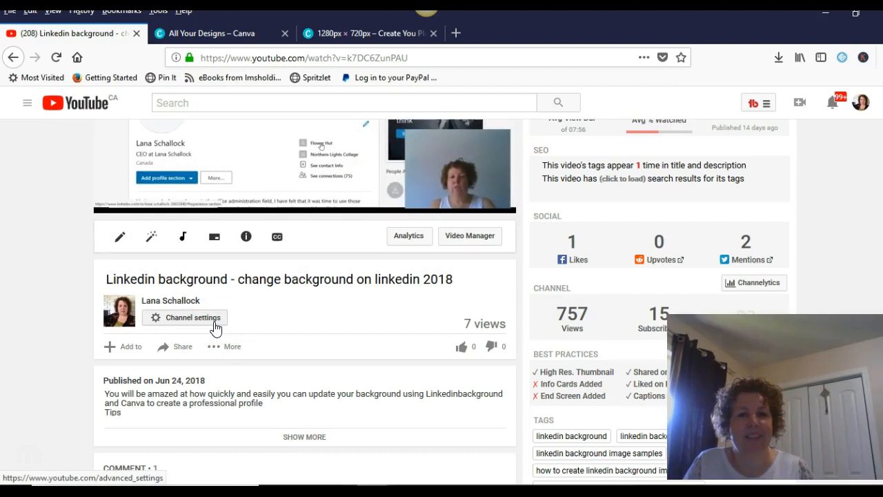
{"action": "scroll", "coordinate": [348, 297], "scroll_direction": "up", "scroll_amount": 3}
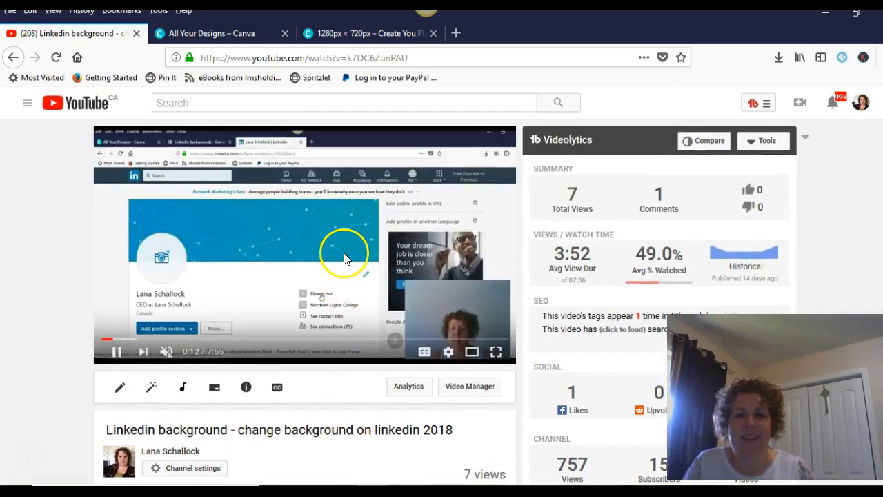
{"action": "scroll", "coordinate": [198, 435], "scroll_direction": "down", "scroll_amount": 1}
{"action": "scroll", "coordinate": [201, 432], "scroll_direction": "down", "scroll_amount": 1}
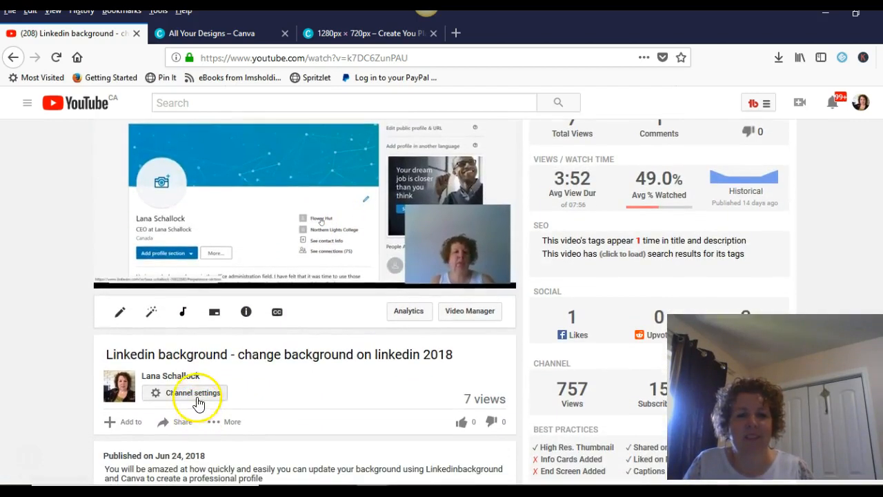
{"action": "left_click", "coordinate": [195, 395]}
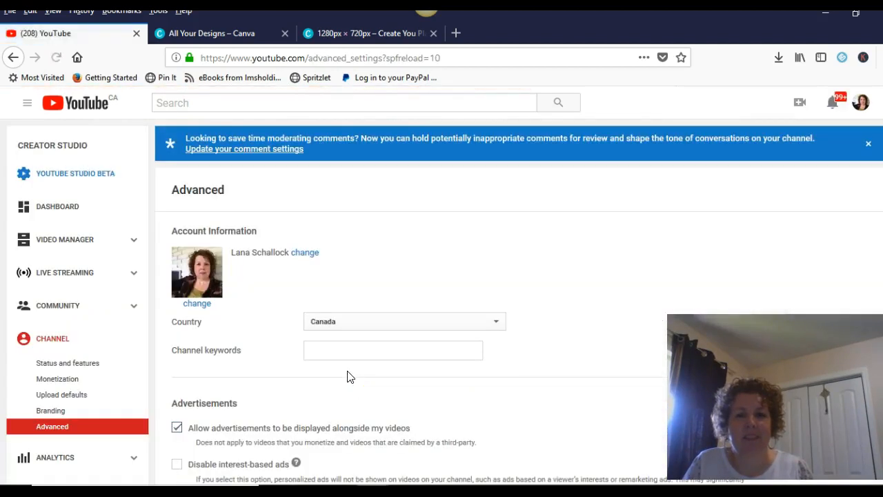
{"action": "scroll", "coordinate": [348, 377], "scroll_direction": "down", "scroll_amount": 3}
{"action": "scroll", "coordinate": [347, 371], "scroll_direction": "down", "scroll_amount": 1}
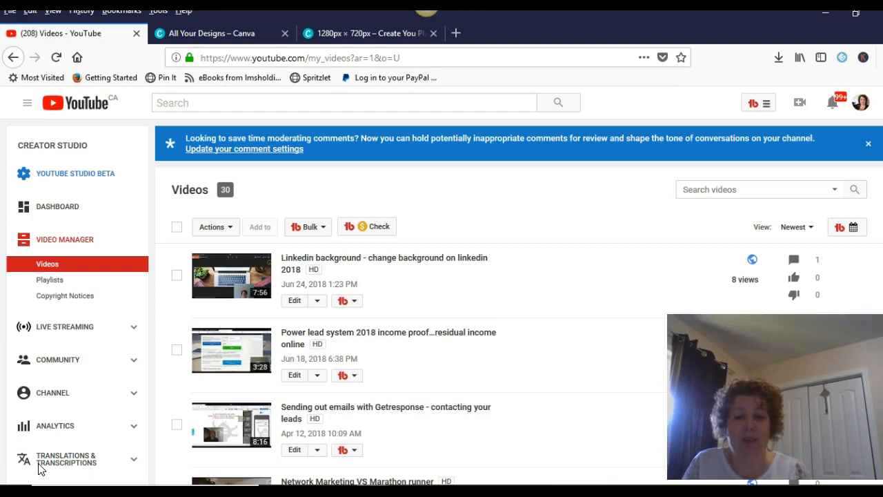
{"action": "left_click", "coordinate": [195, 419]}
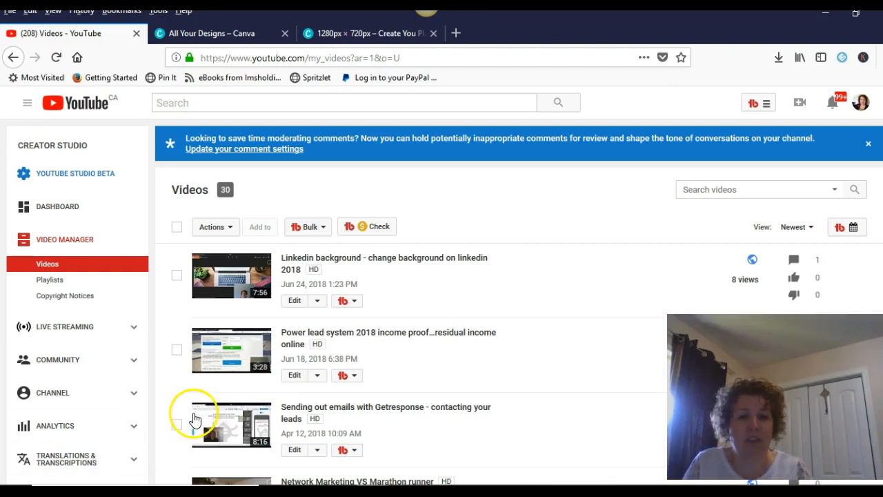
- Start the TubeBuddy Thumbnail Generator for the "Linkedin background" video with an image or existing thumbnail as the background type
{"action": "left_click", "coordinate": [355, 304]}
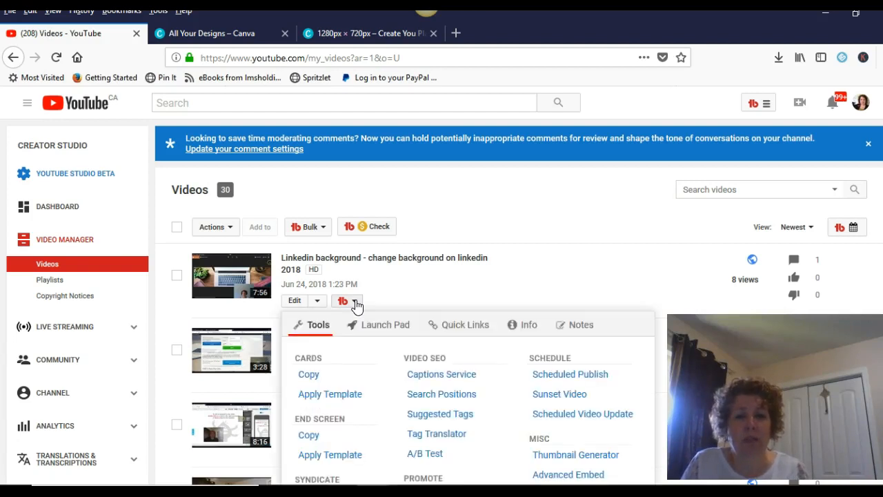
{"action": "left_click", "coordinate": [570, 457]}
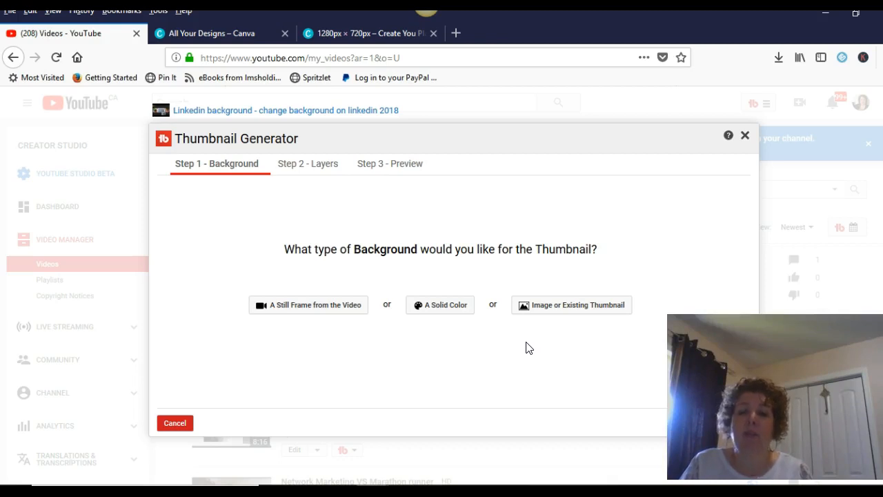
{"action": "left_click", "coordinate": [567, 303]}
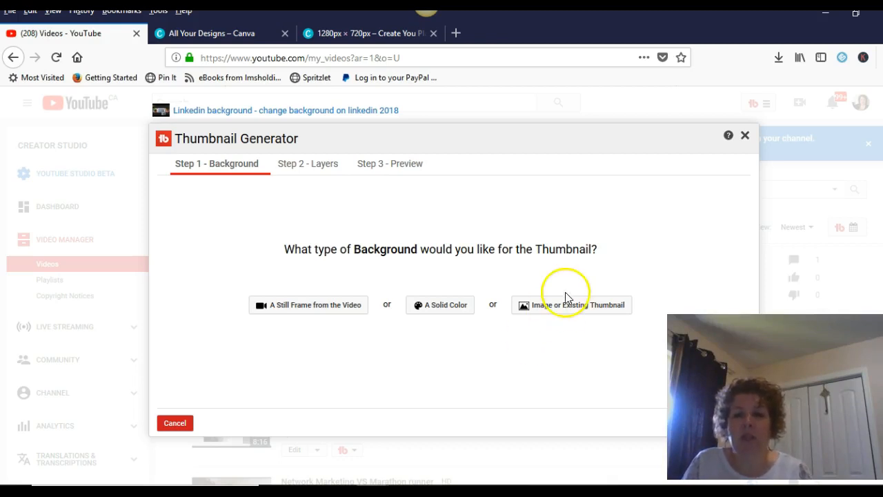
- Upload "Create You Playlist for Youtube" from the Quotes folder and select it as the thumbnail background
{"action": "left_click", "coordinate": [640, 257]}
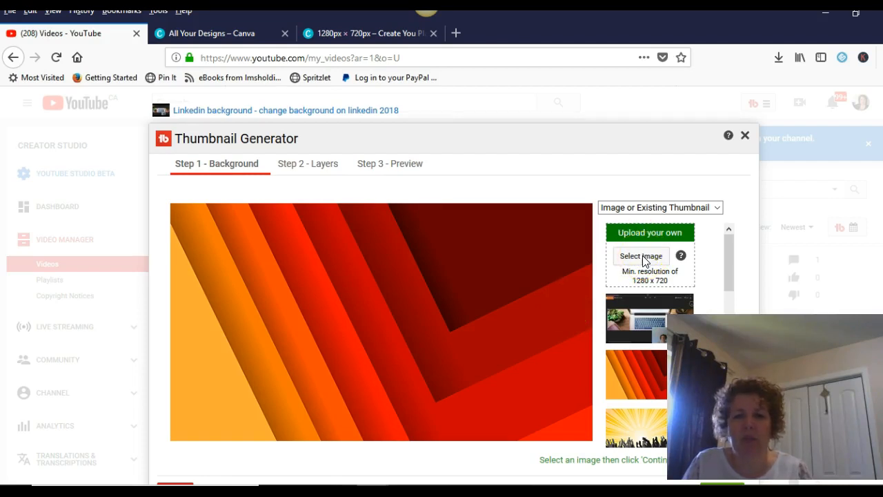
{"action": "left_click", "coordinate": [646, 262]}
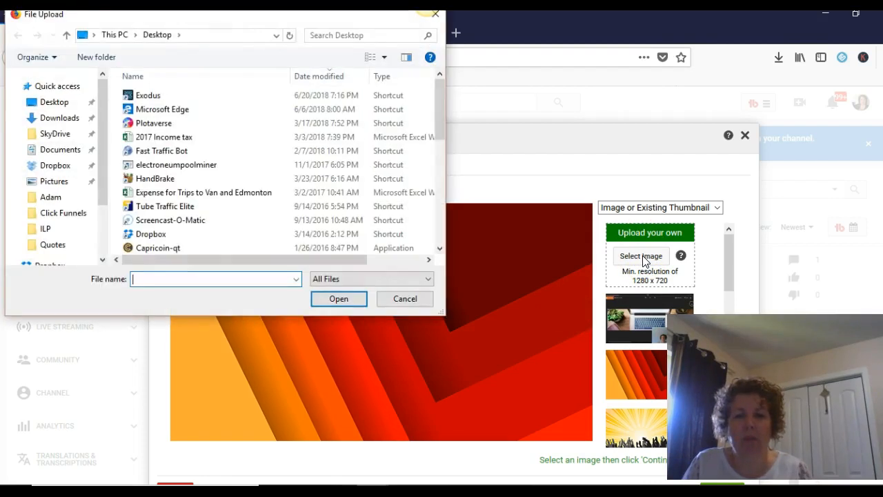
{"action": "left_click", "coordinate": [55, 244]}
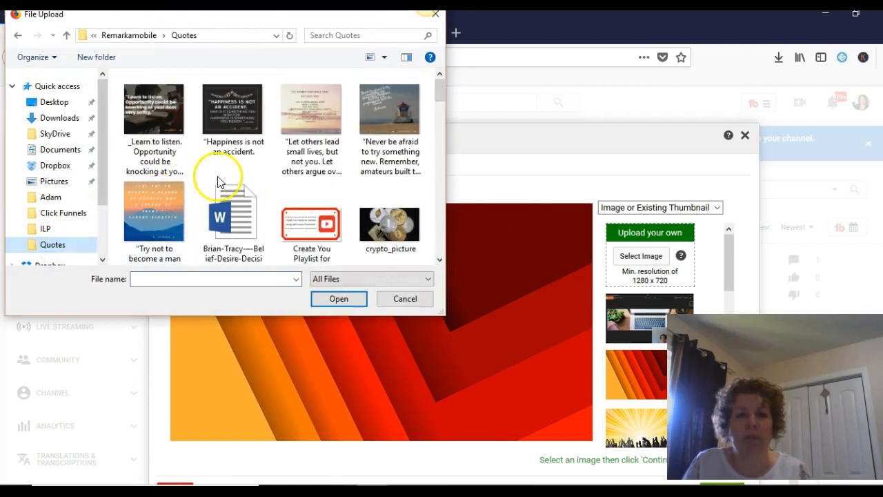
{"action": "left_click", "coordinate": [296, 249]}
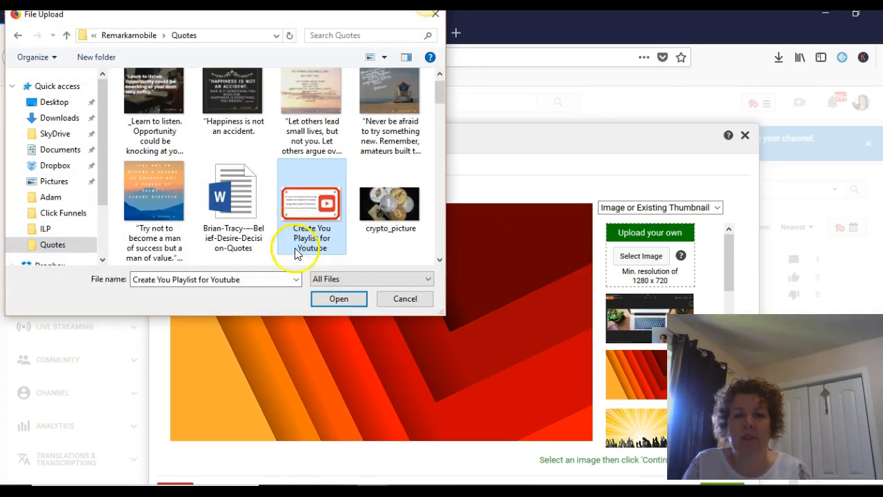
{"action": "left_click", "coordinate": [323, 300]}
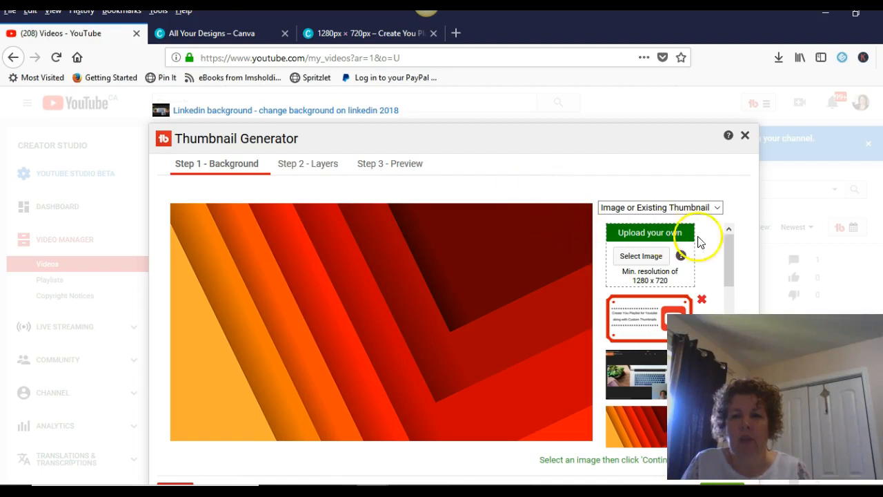
{"action": "left_click_drag", "start_coordinate": [729, 259], "coordinate": [729, 277]}
{"action": "left_click", "coordinate": [651, 264]}
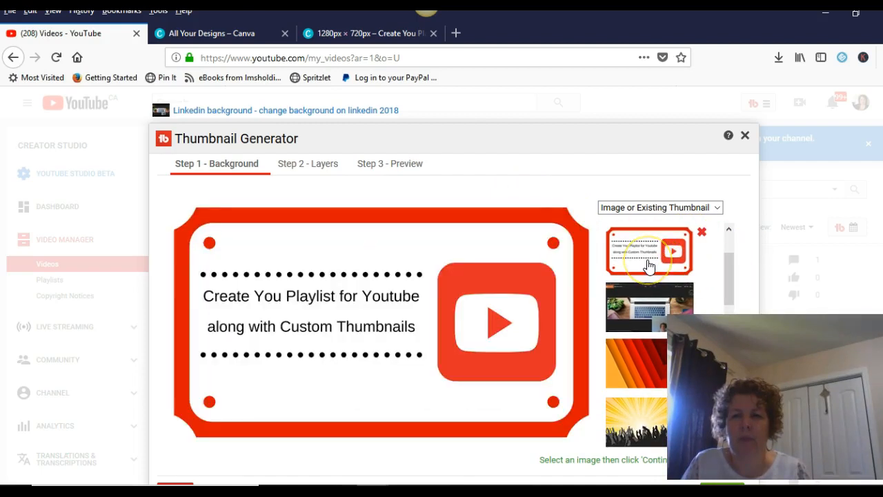